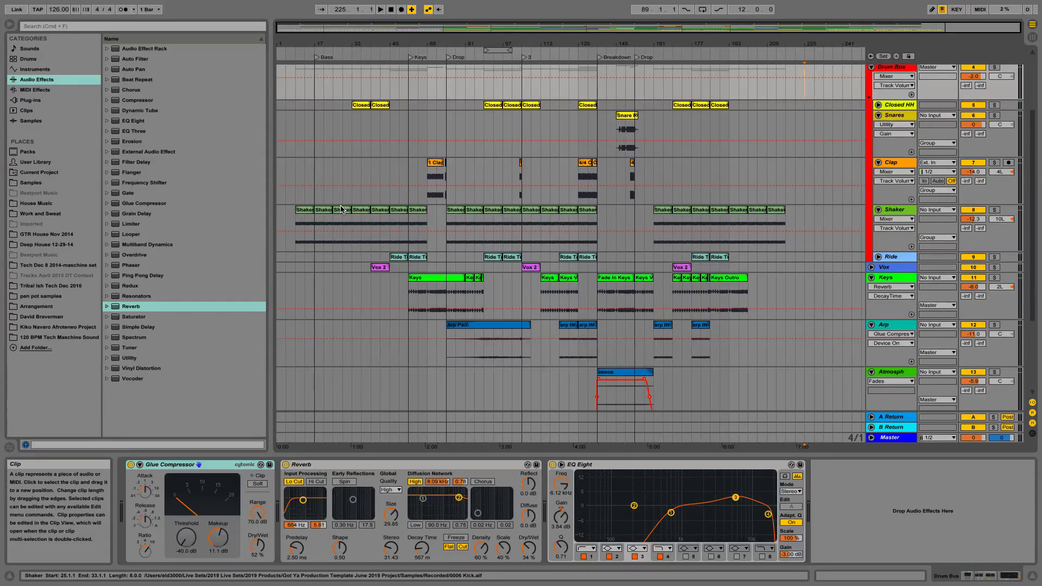
mouse_move(2, 3)
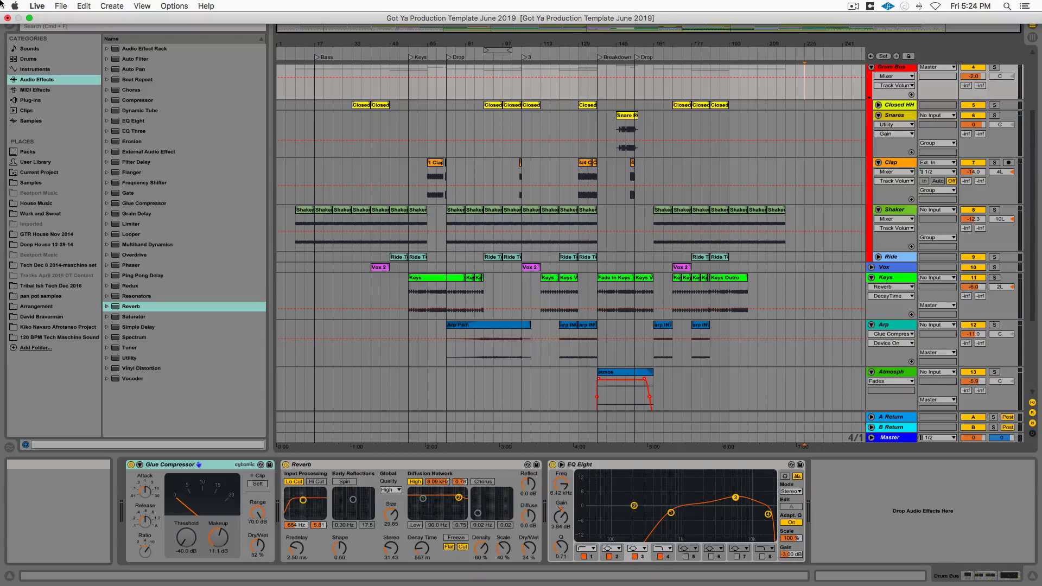
scroll(288, 144, up, 1)
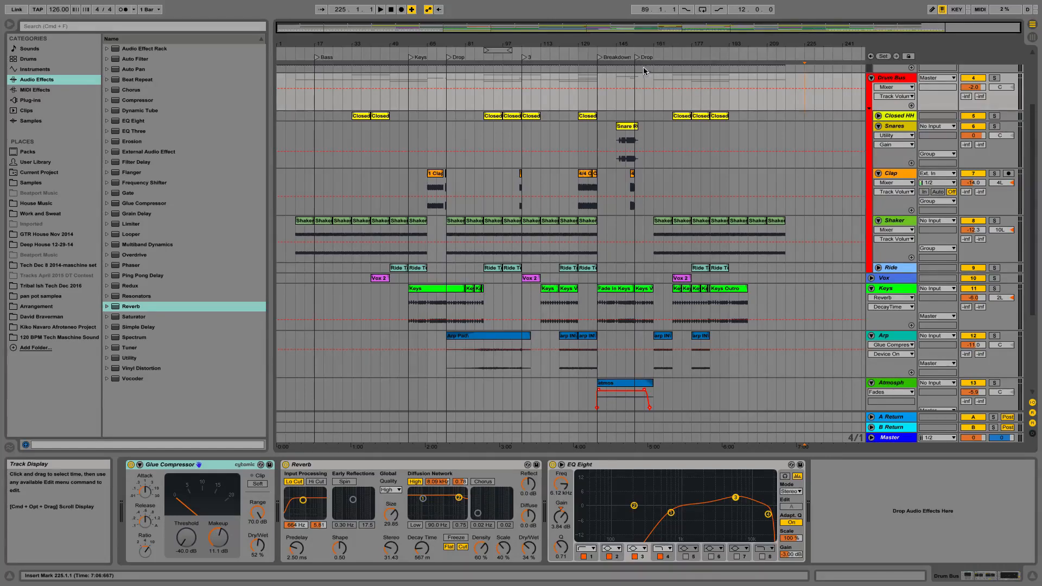
drag(619, 44, 618, 92)
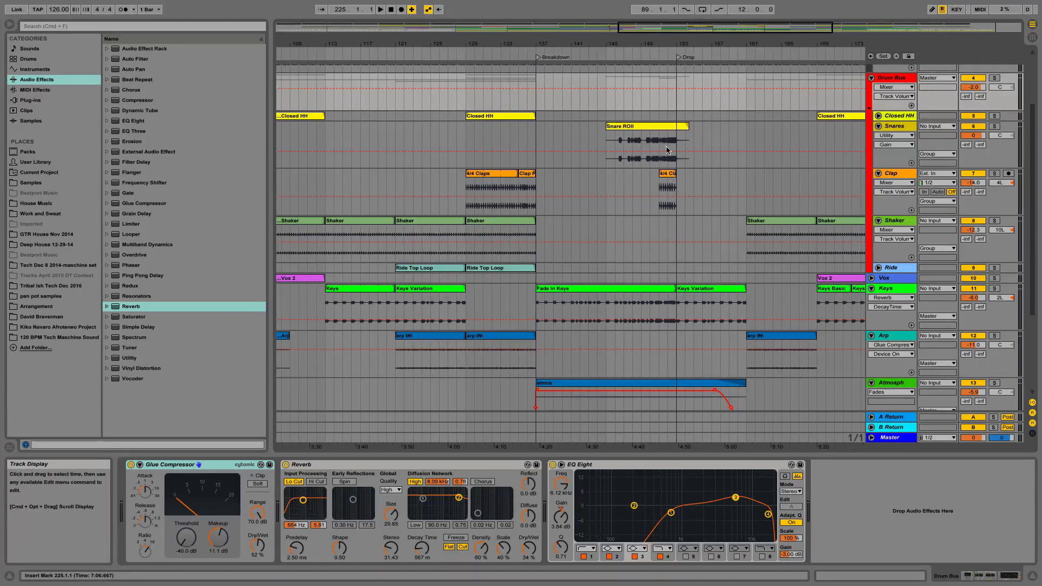
drag(673, 46, 662, 44)
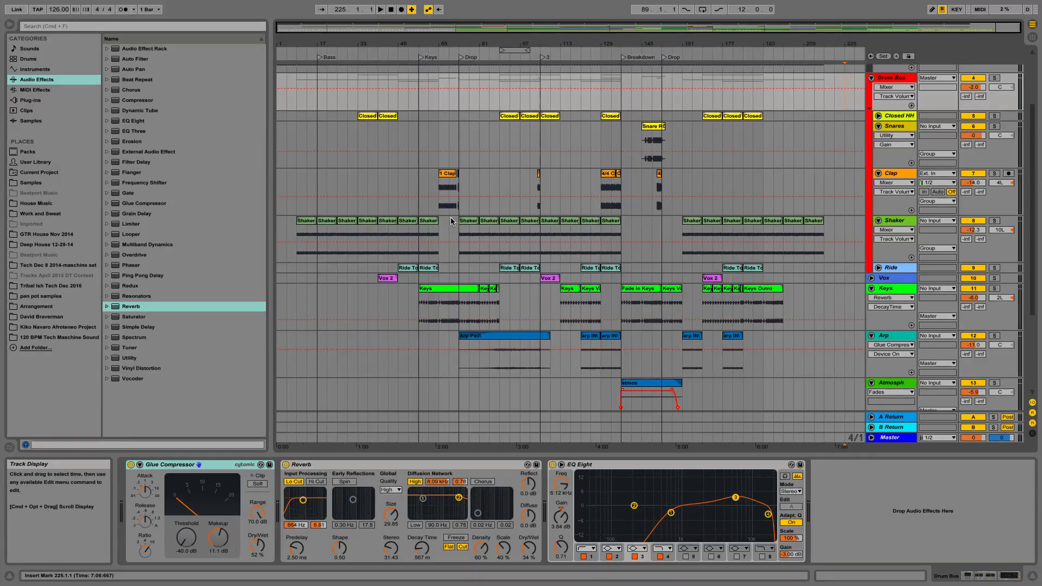
- Solo the Keys track and play it from the Breakdown locator
click(994, 290)
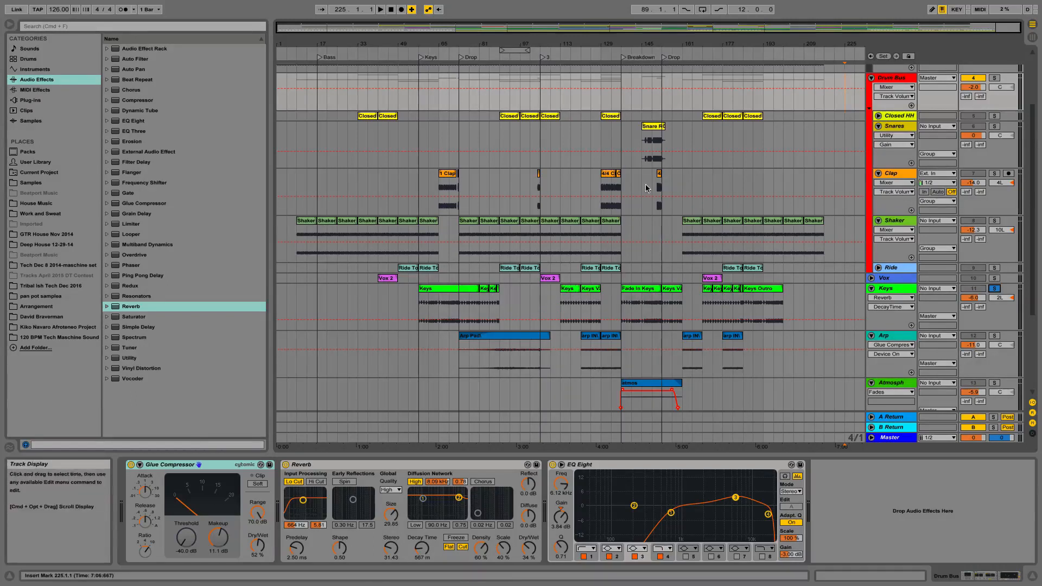
double_click(623, 57)
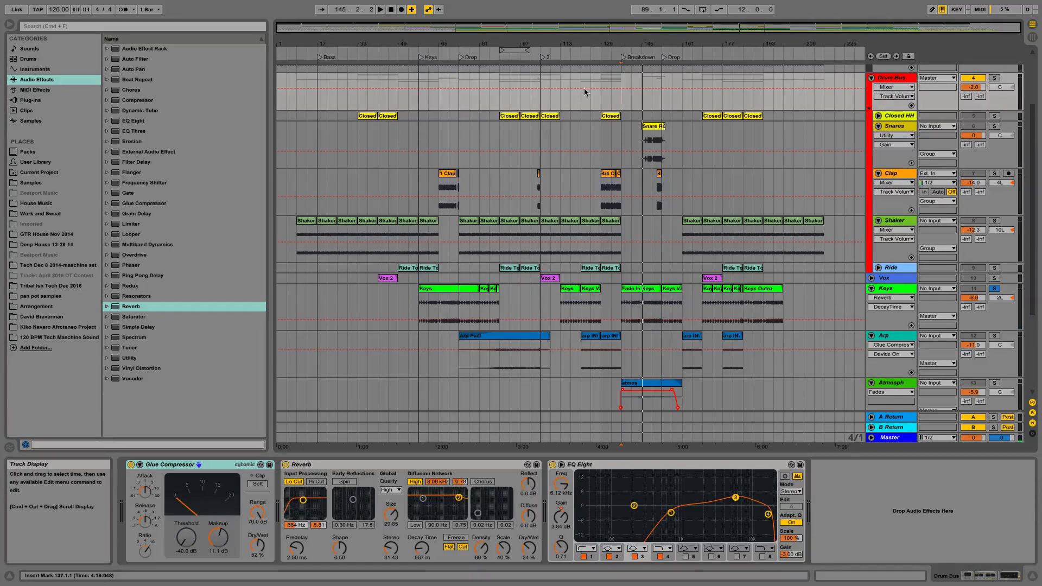
- Play the soloed Keys track from the Keys clip at bar 113 and from the following Keys Variation clip
drag(565, 44, 570, 188)
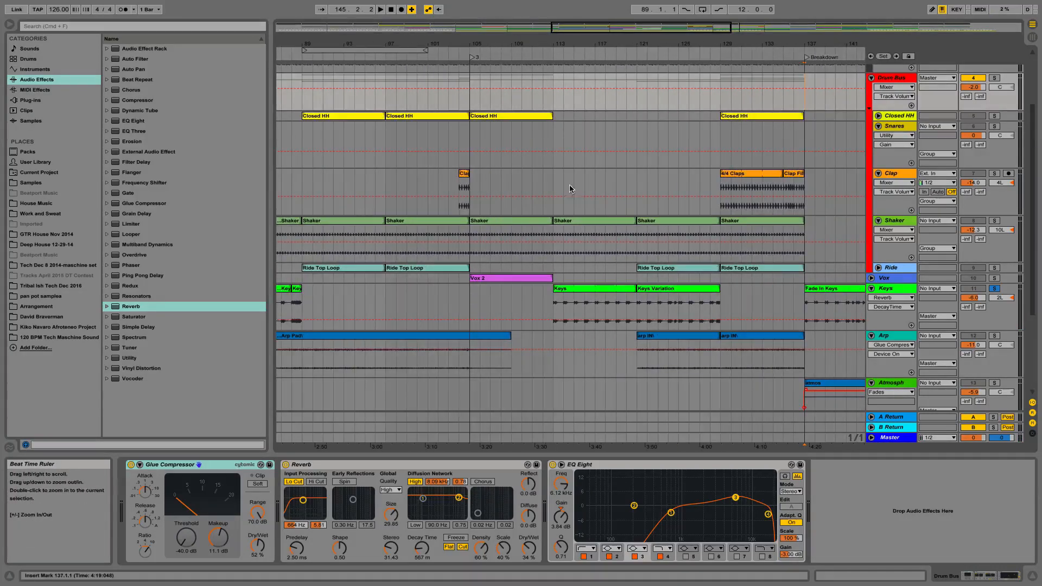
click(552, 54)
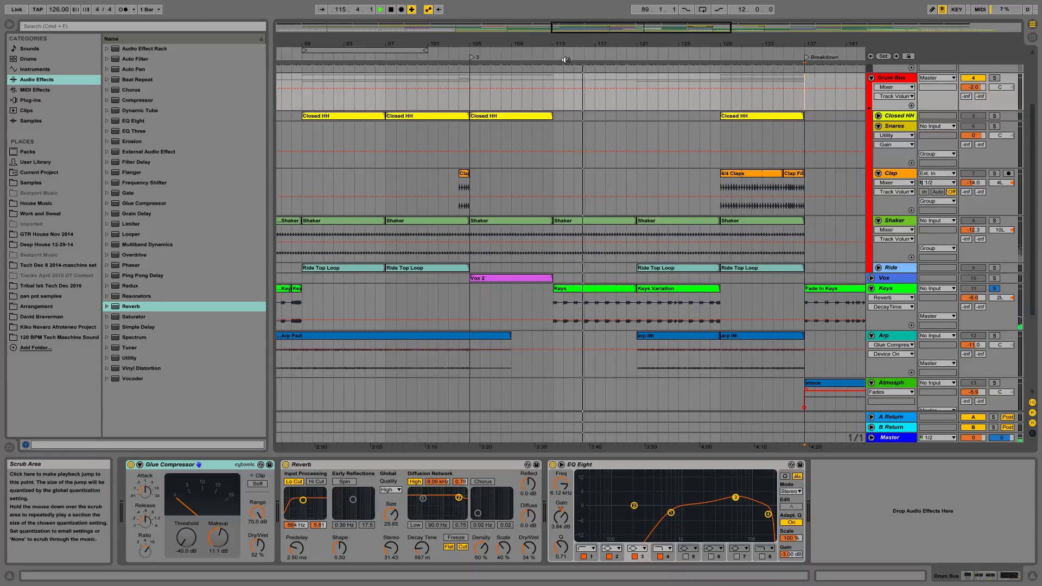
key(space)
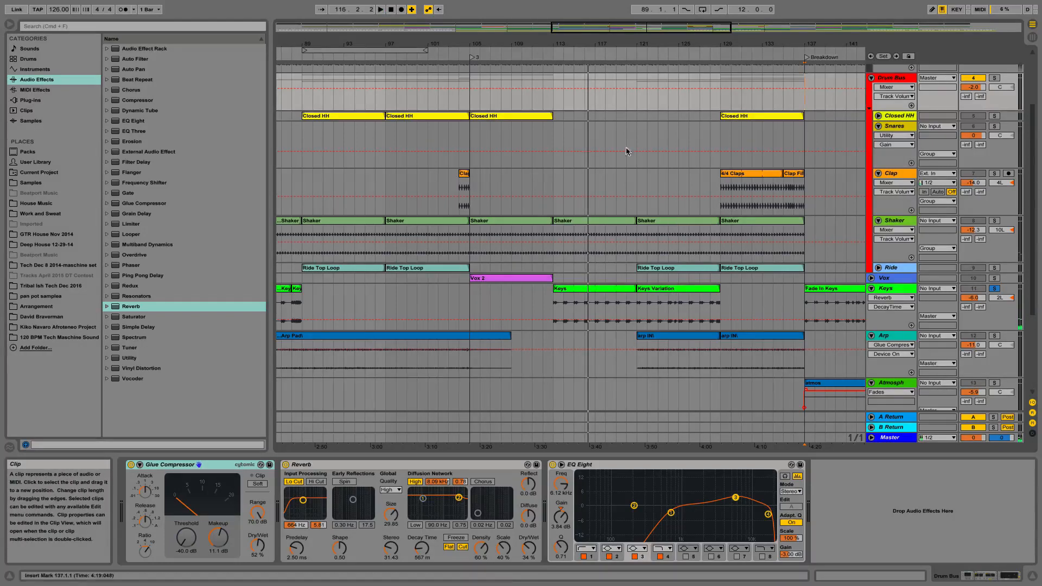
click(629, 53)
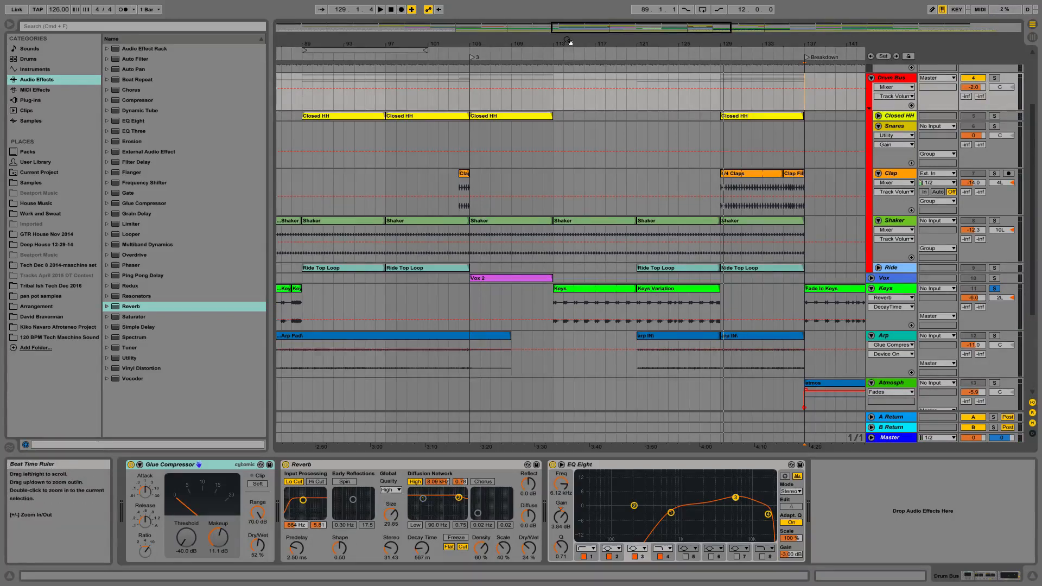
- Play the soloed Keys track from the Keys locator at bar 57, skip ahead to about bar 65, and stop
drag(567, 48, 570, 42)
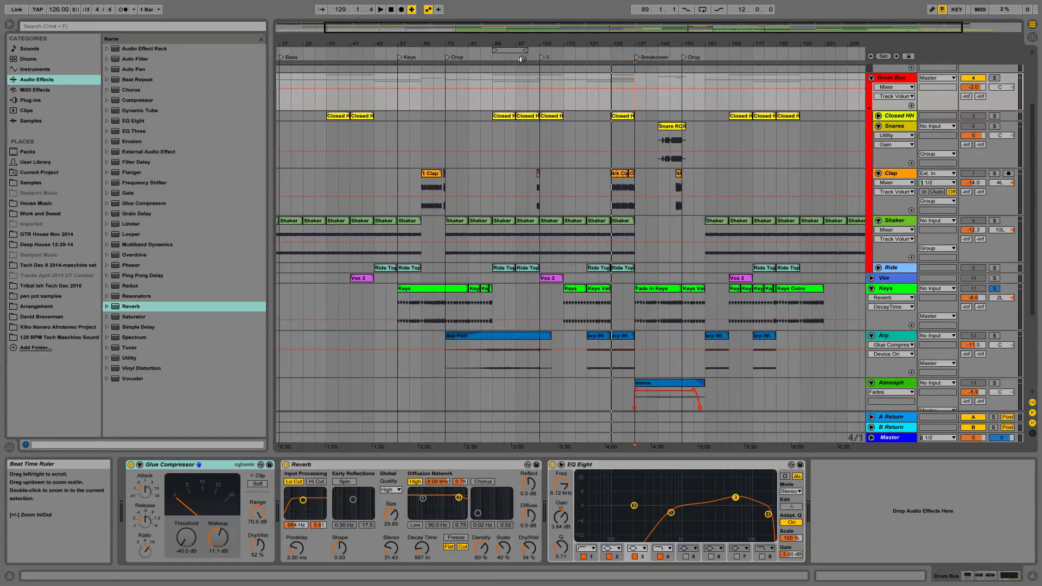
click(400, 58)
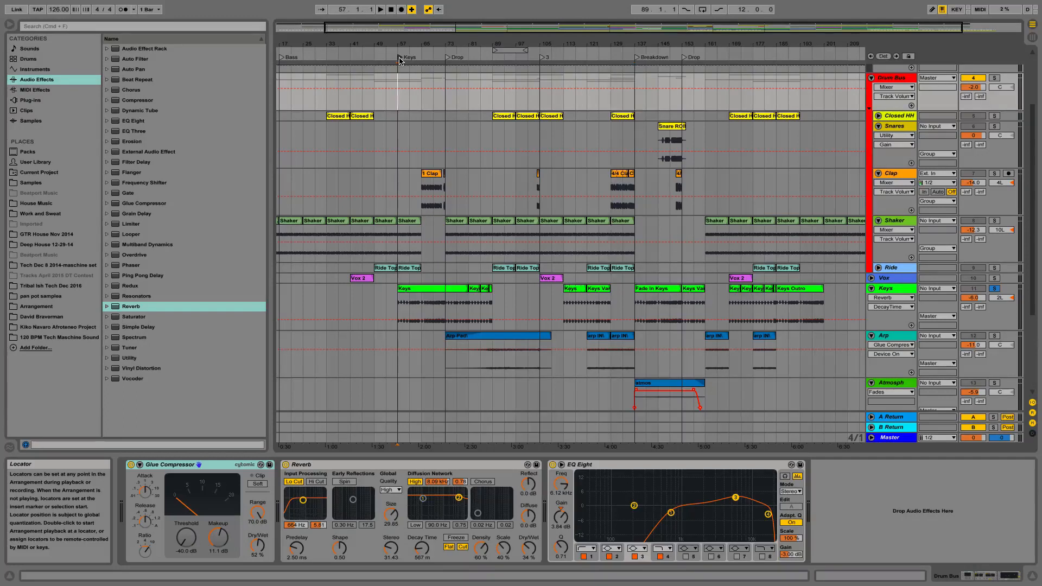
double_click(400, 58)
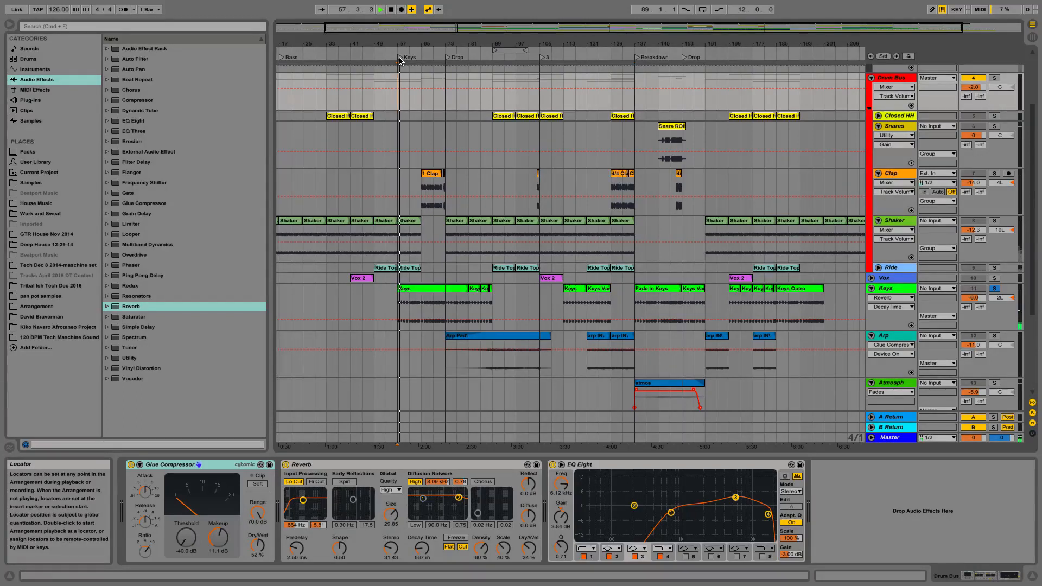
click(420, 56)
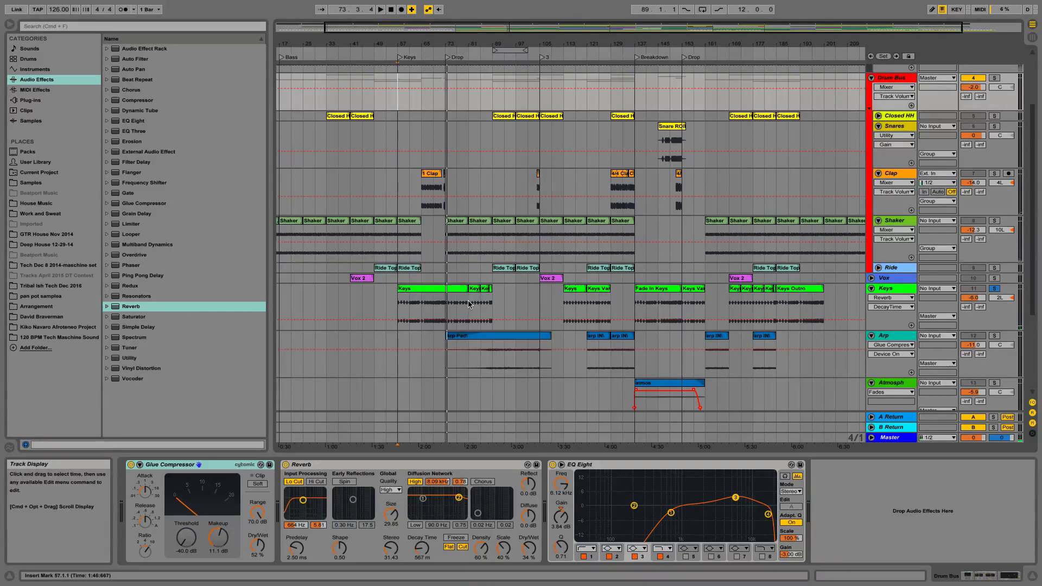
key(space)
- Select bars 73 to 81 of the first Keys clip and turn off the Keys track's solo
drag(469, 304, 445, 302)
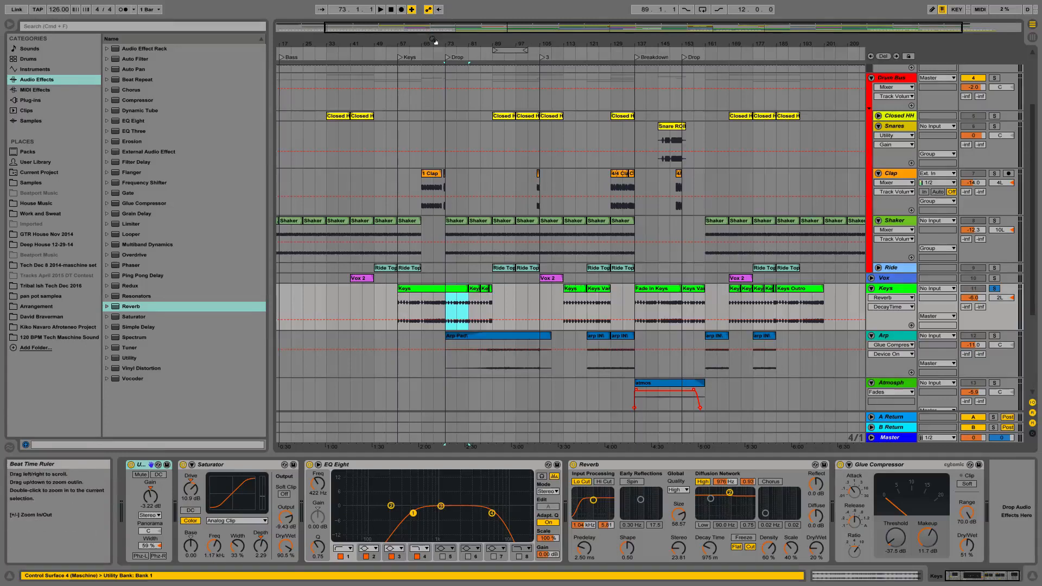
click(994, 288)
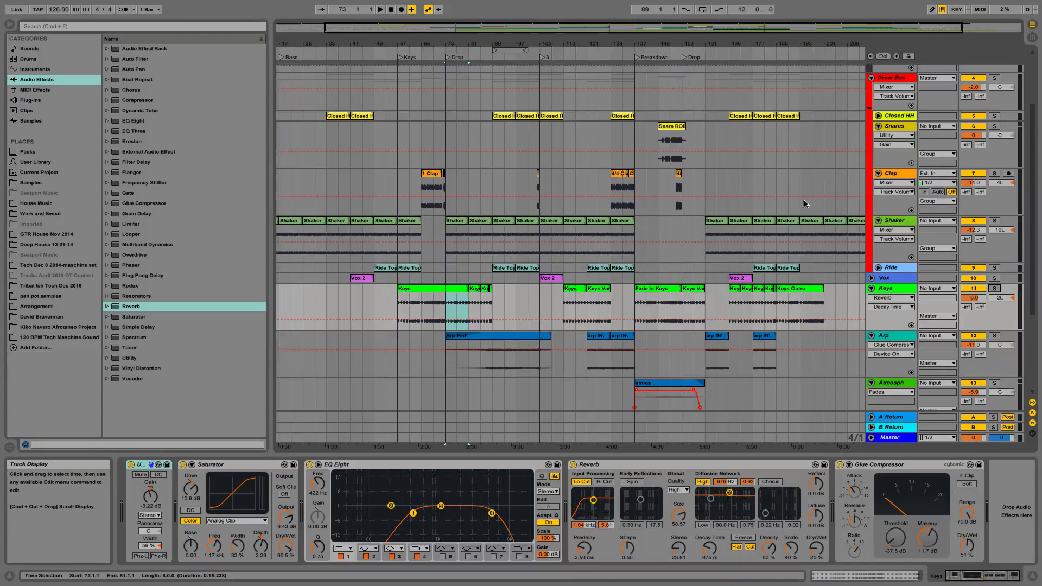
- Play the full mix from the Keys locator and again from shortly before it, at about bar 49
scroll(673, 202, down, 5)
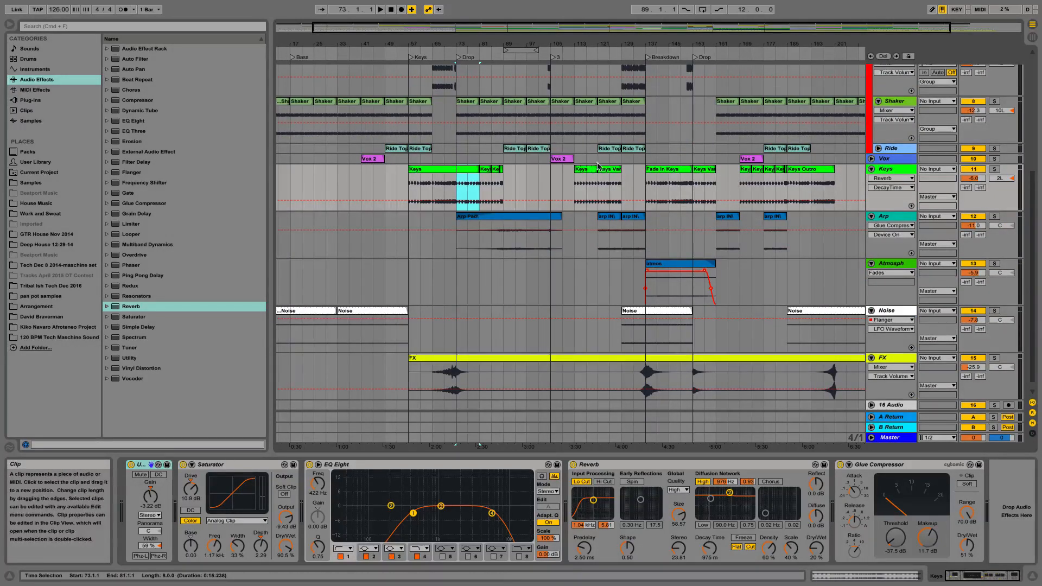
scroll(399, 179, up, 1)
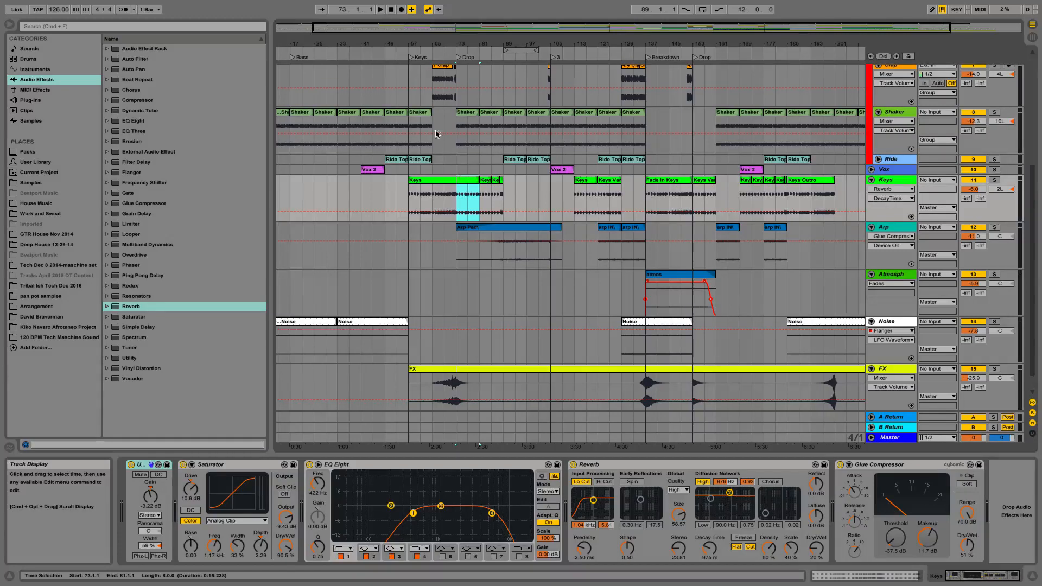
double_click(409, 57)
key(space)
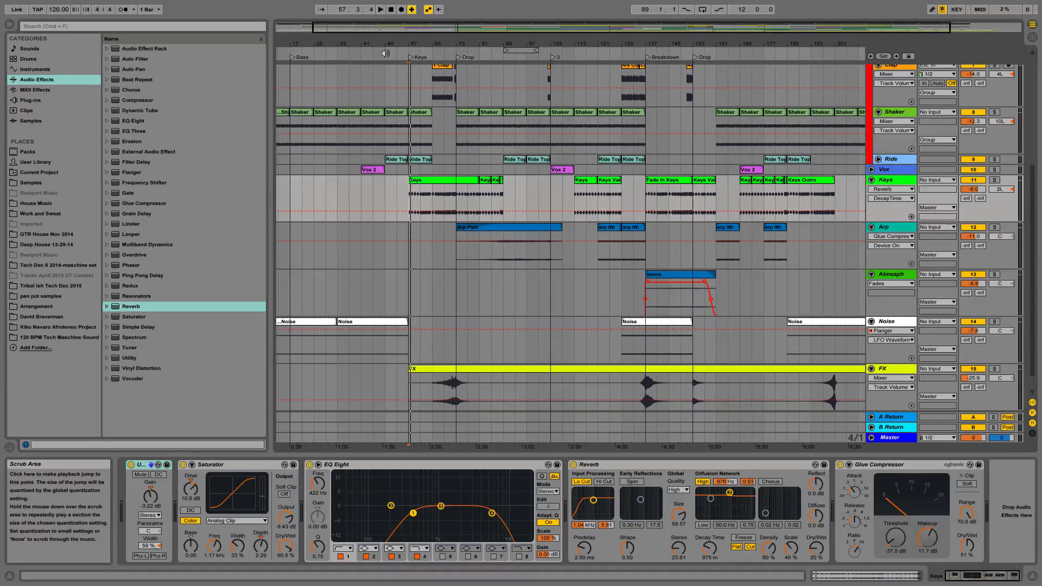
click(384, 53)
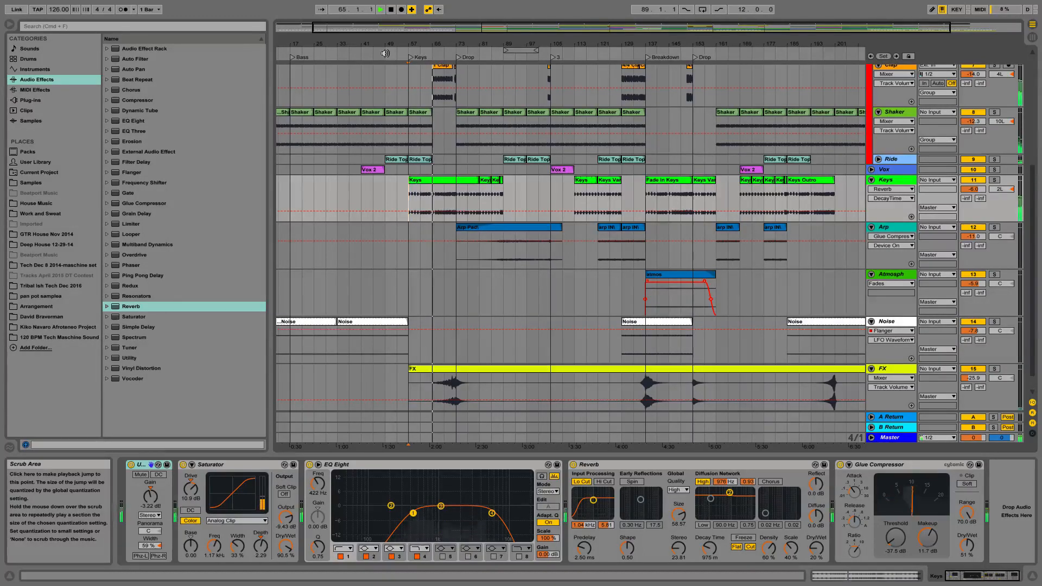
scroll(443, 185, up, 2)
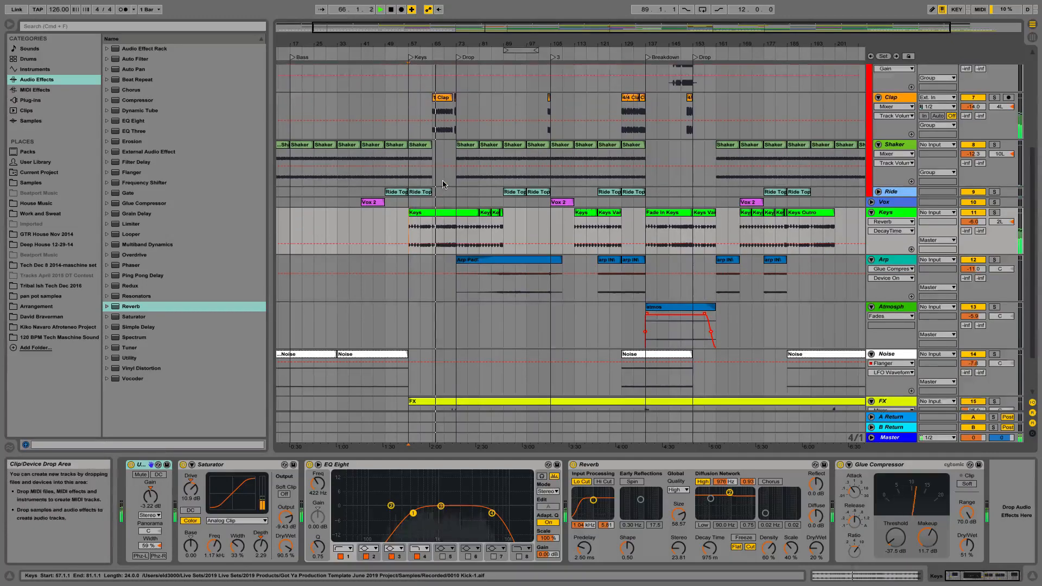
- Play the full mix from just before the Bass locator, skip to just before the first Vox 2 clip, and stop
scroll(443, 185, down, 3)
scroll(443, 184, left, 1)
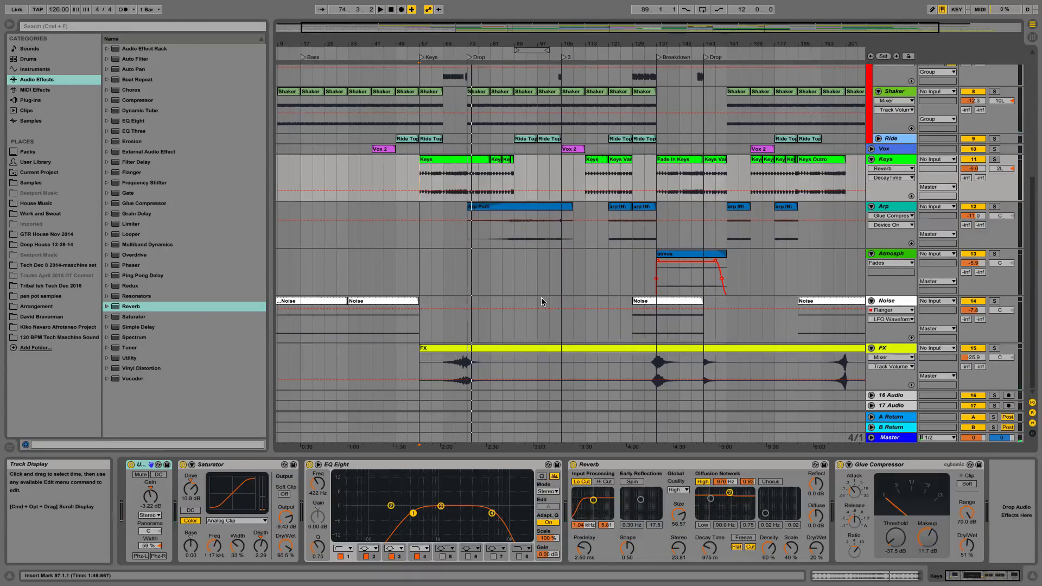
scroll(386, 252, left, 2)
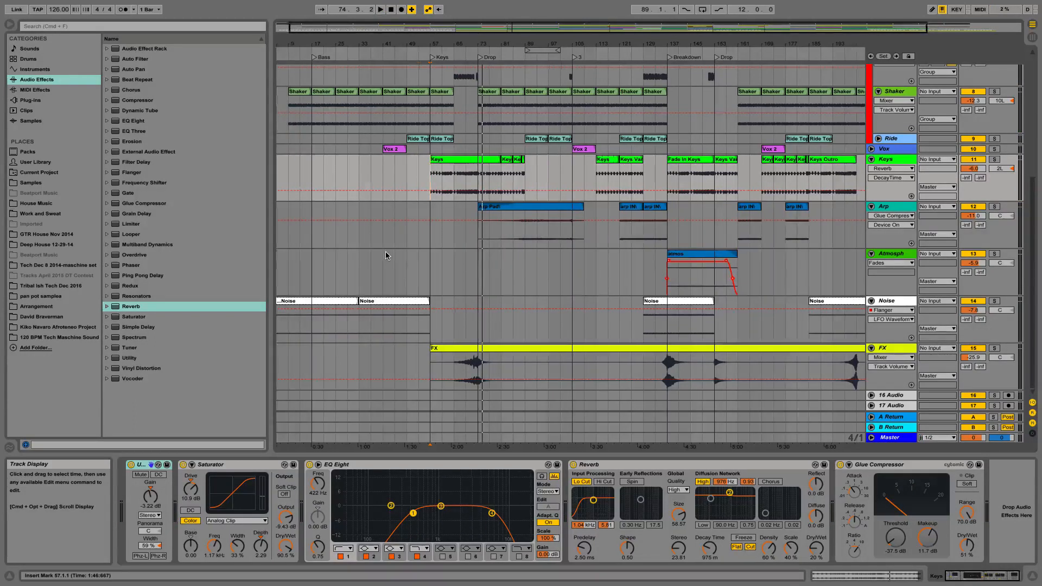
scroll(385, 252, up, 1)
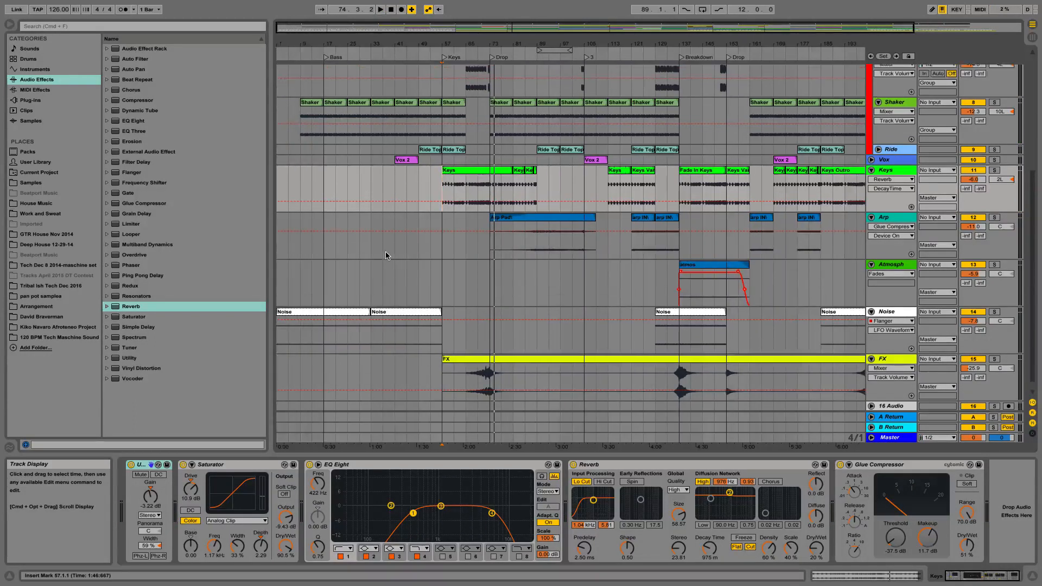
click(317, 54)
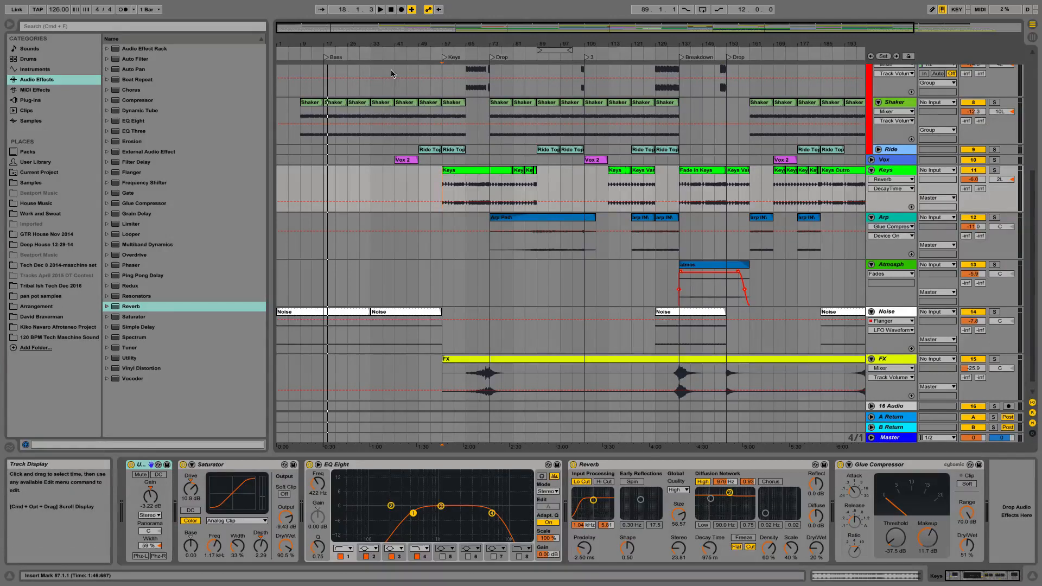
click(395, 51)
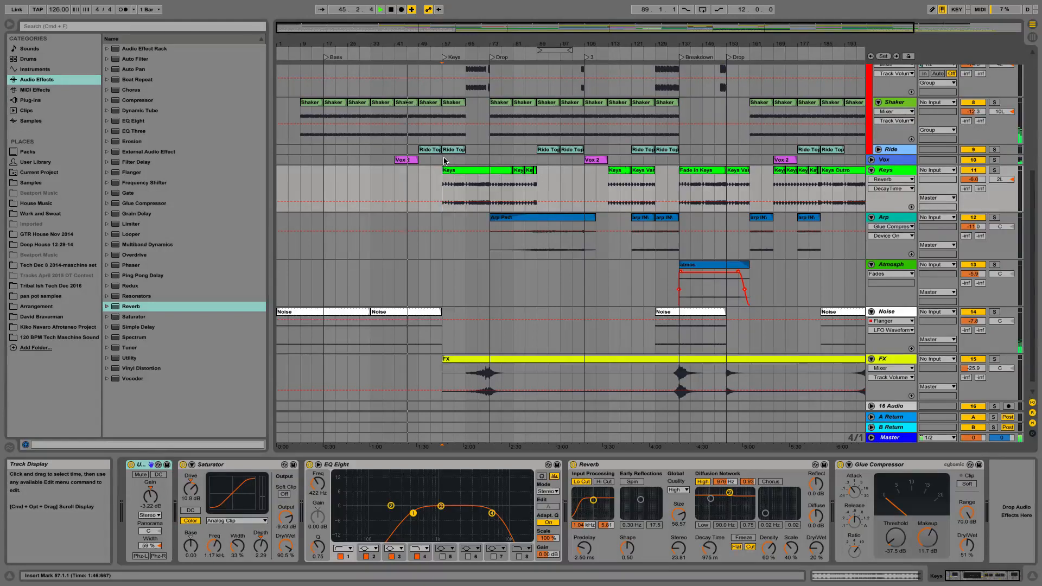
key(space)
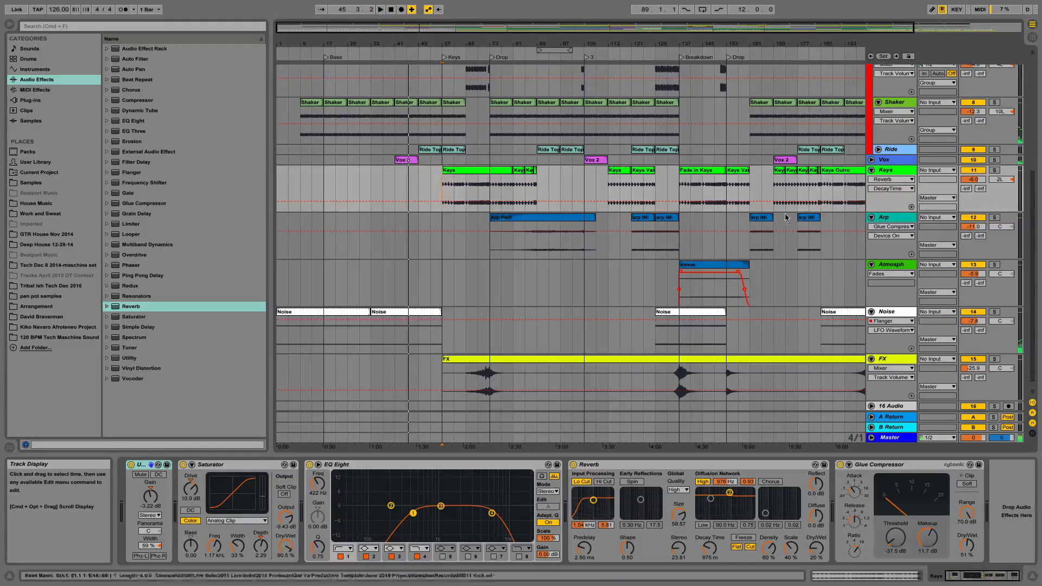
- Solo the Noise track, play it from shortly before bar 41, and display its effect devices
click(993, 315)
key(space)
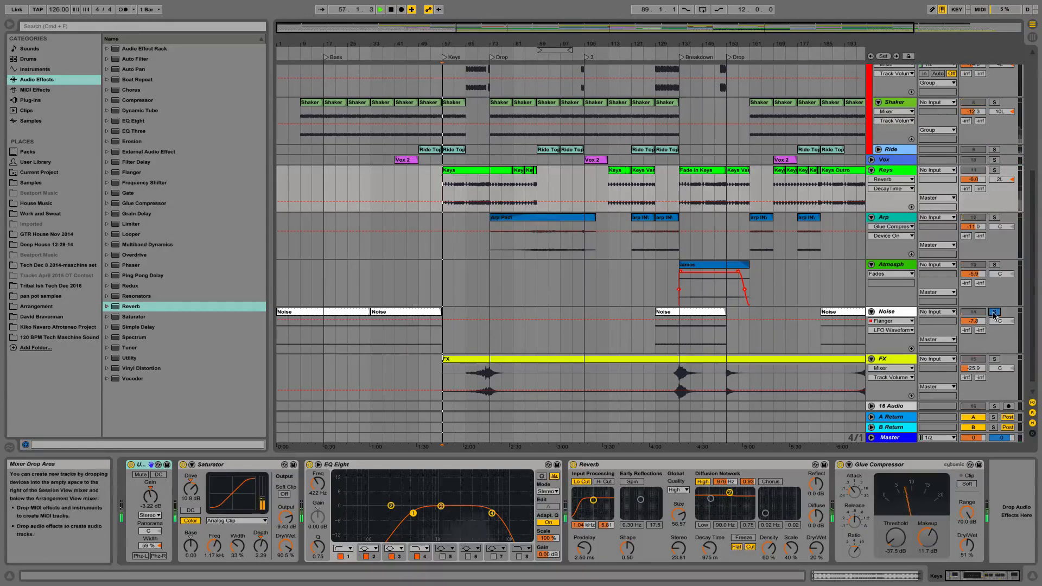
click(390, 56)
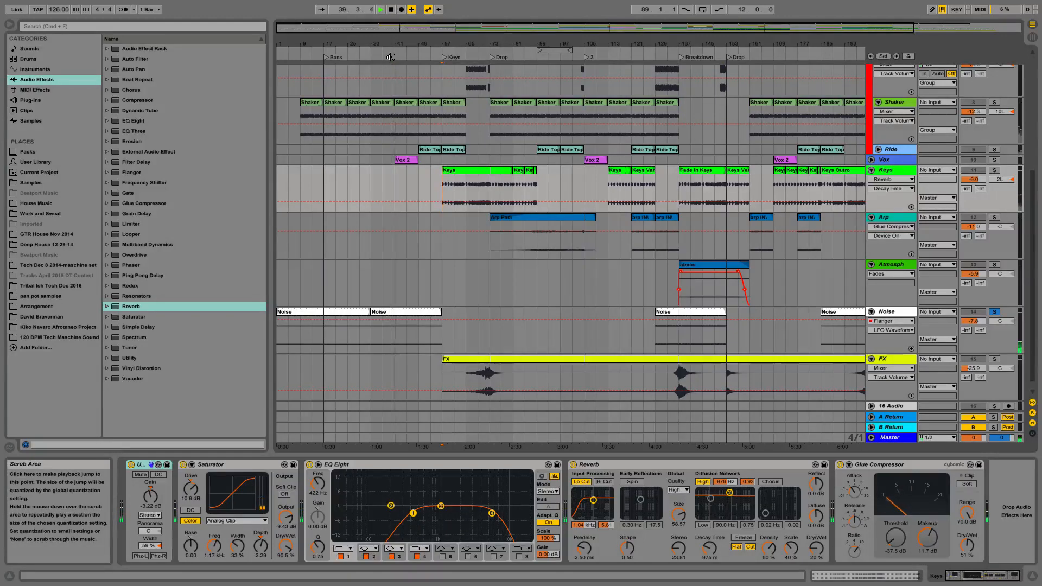
click(896, 314)
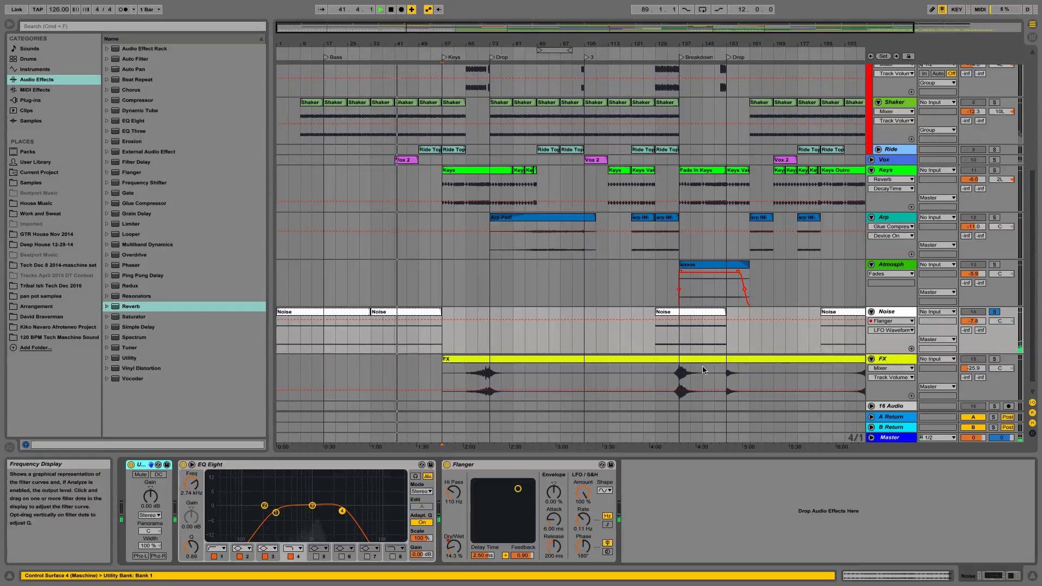
- Turn off the Noise track's solo and briefly play the full mix from bar 57
click(994, 312)
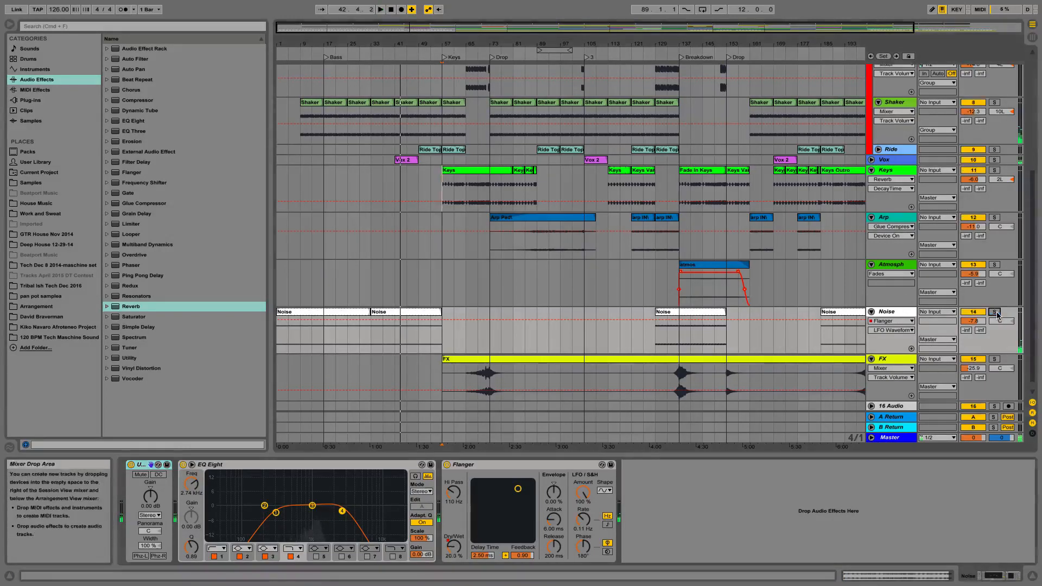
key(space)
key(space)
key(space)
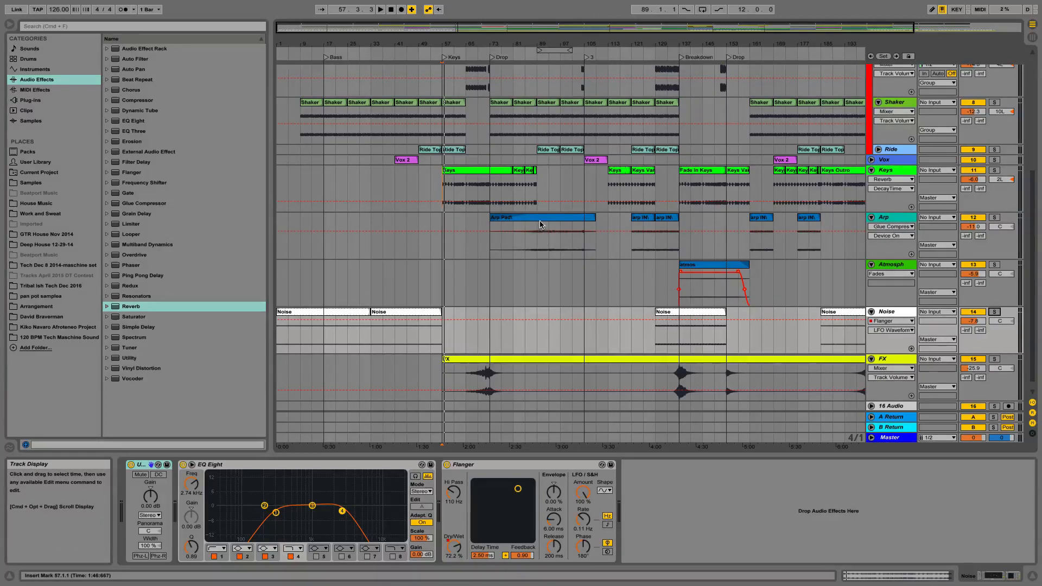
- Play the full mix from the Drop locator at bar 73 and skip ahead to about bar 81
double_click(491, 58)
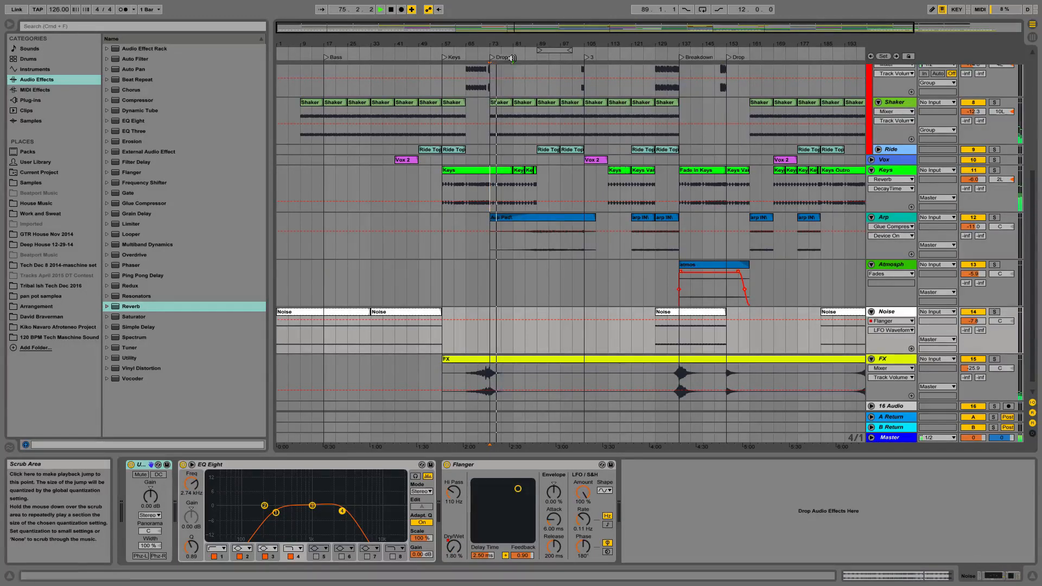
click(512, 57)
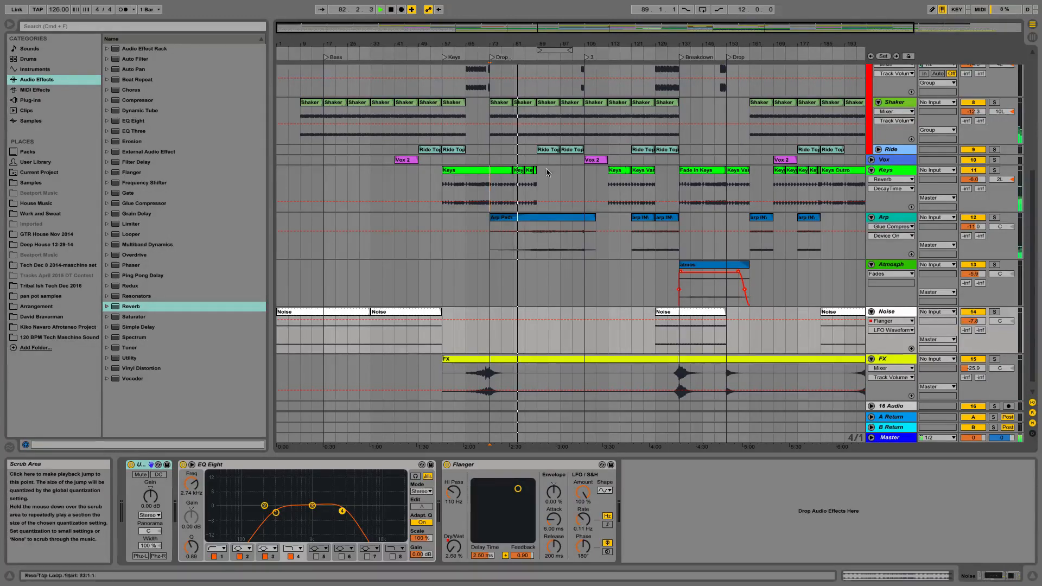
scroll(559, 197, right, 2)
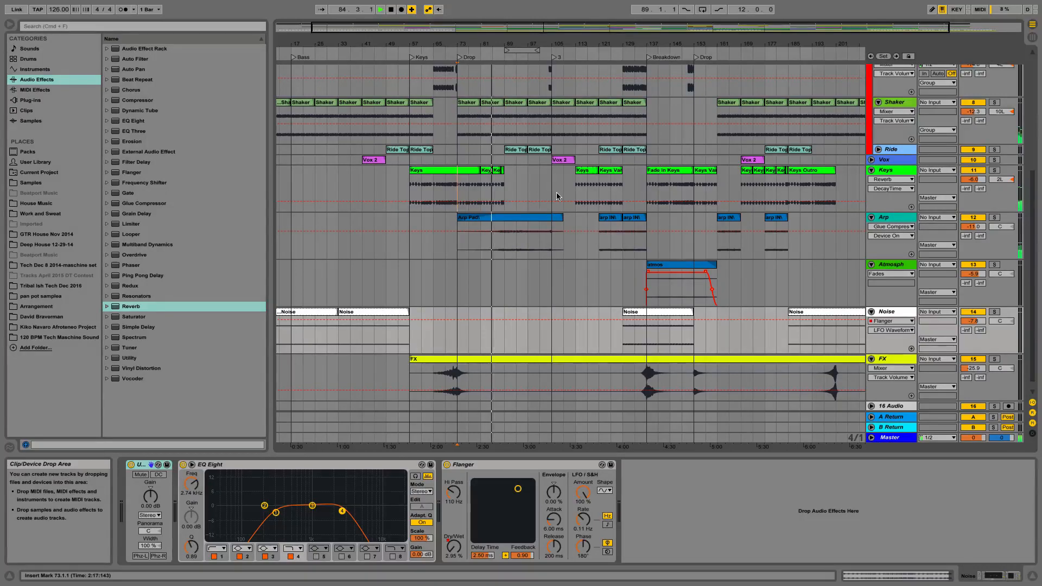
- Display the Master track's effect devices and briefly play the full mix from about bar 113
click(896, 439)
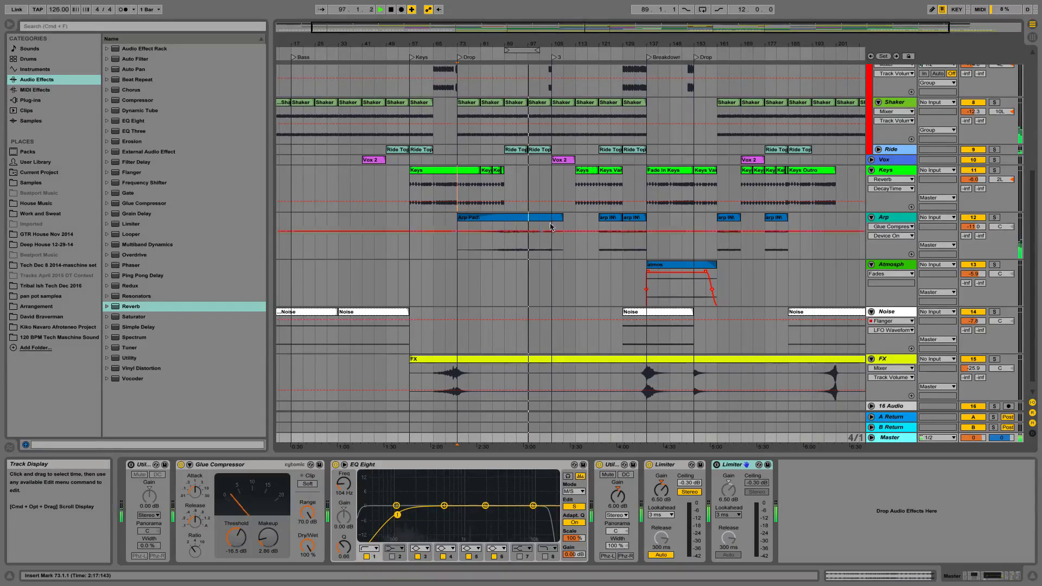
key(space)
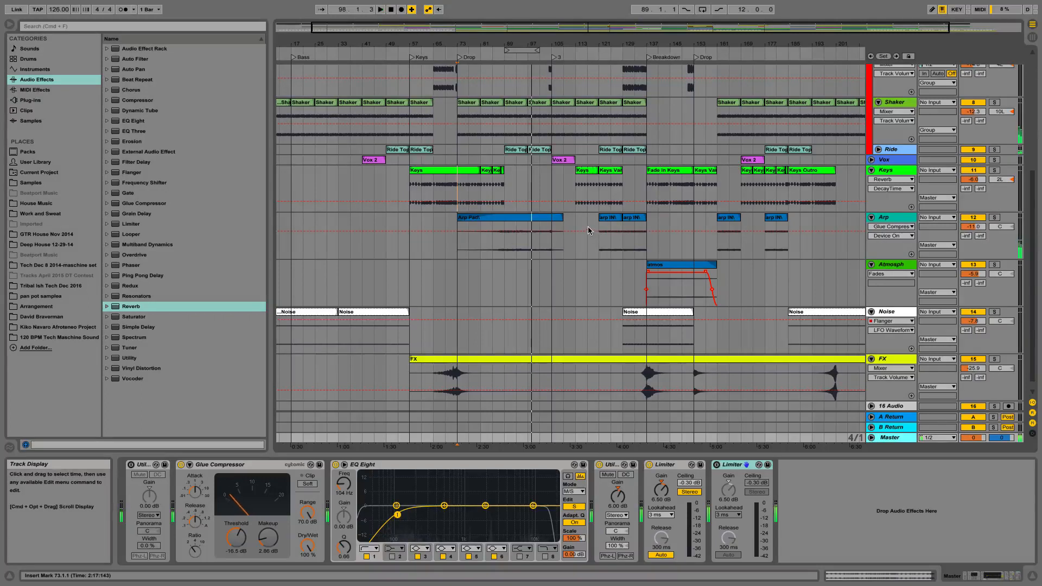
click(575, 55)
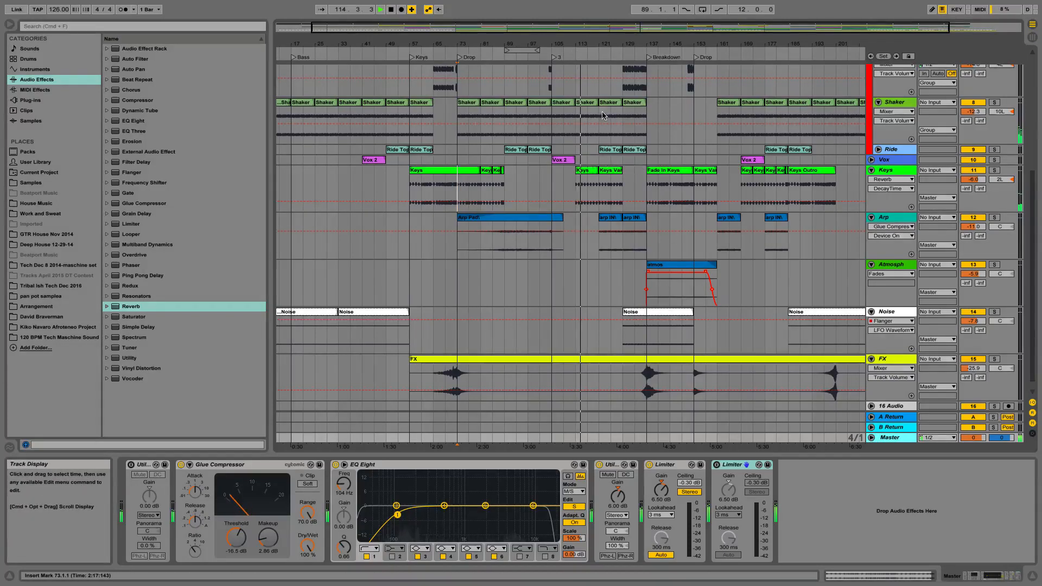
key(space)
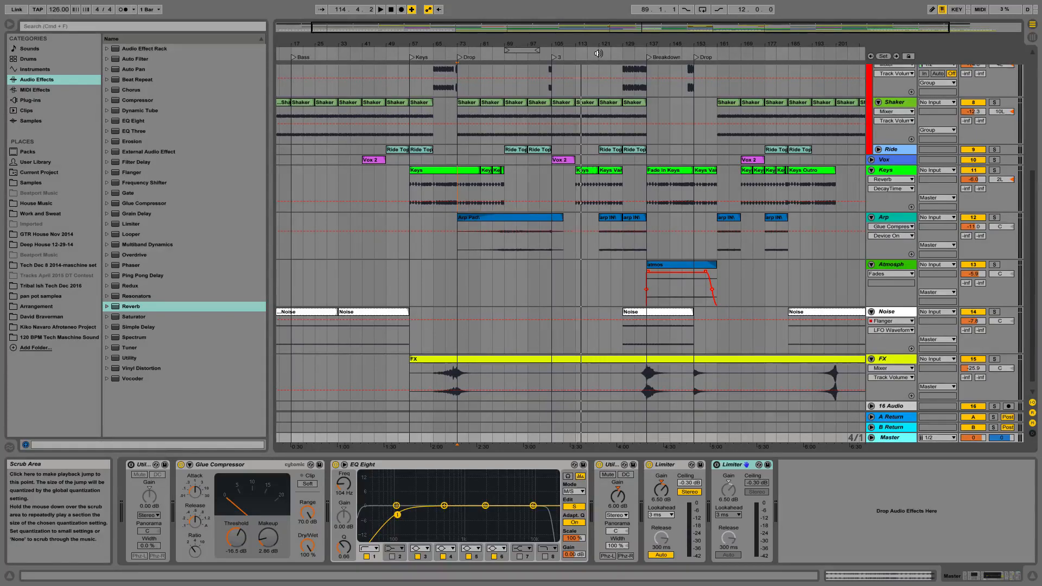
- Play the full mix from about bar 121 into the Breakdown while examining the drum, Arp, Noise and FX tracks, and stop
click(598, 53)
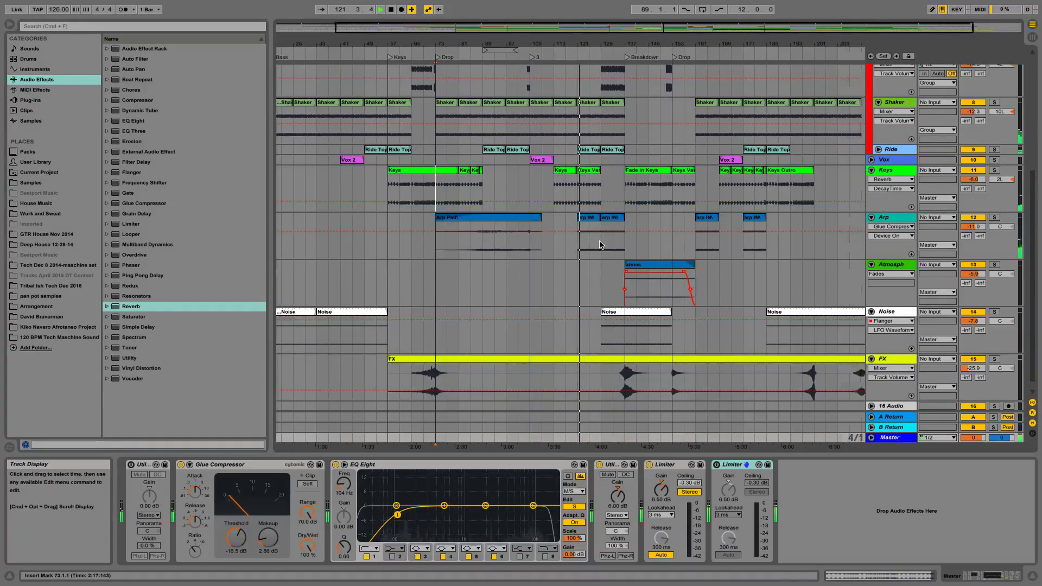
scroll(599, 244, up, 1)
scroll(599, 244, up, 5)
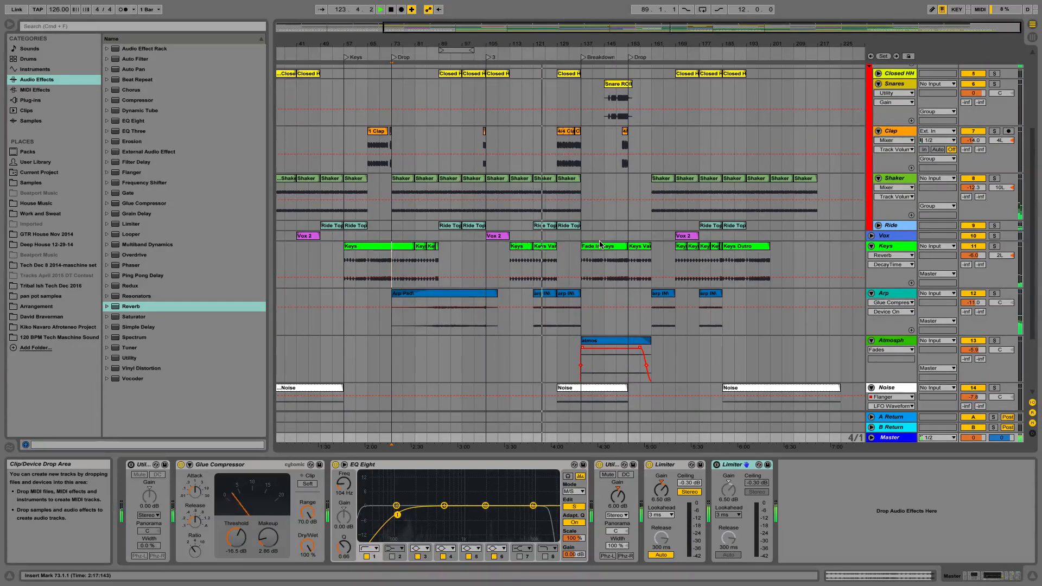
scroll(599, 244, up, 2)
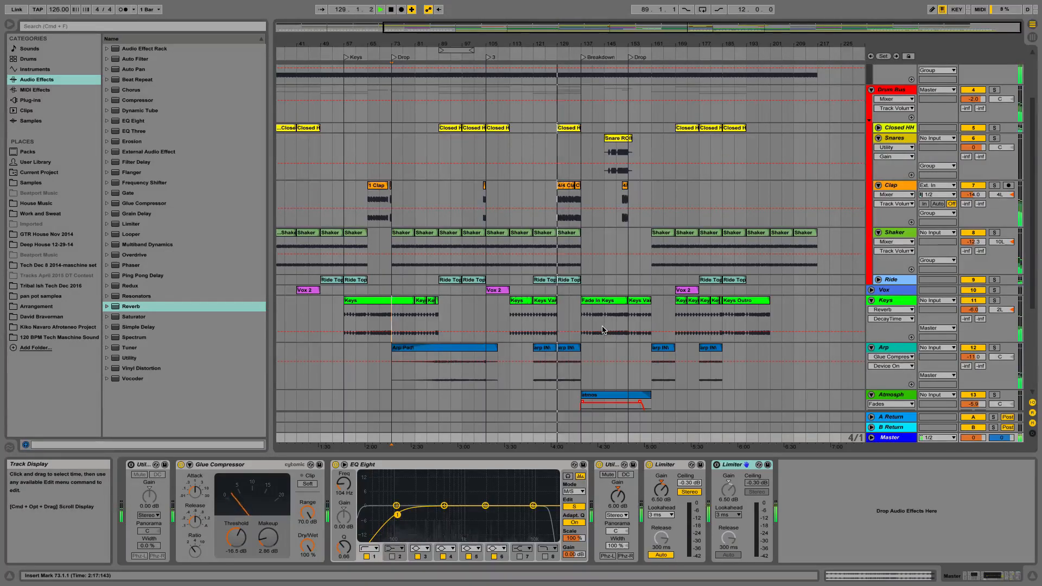
scroll(602, 329, down, 5)
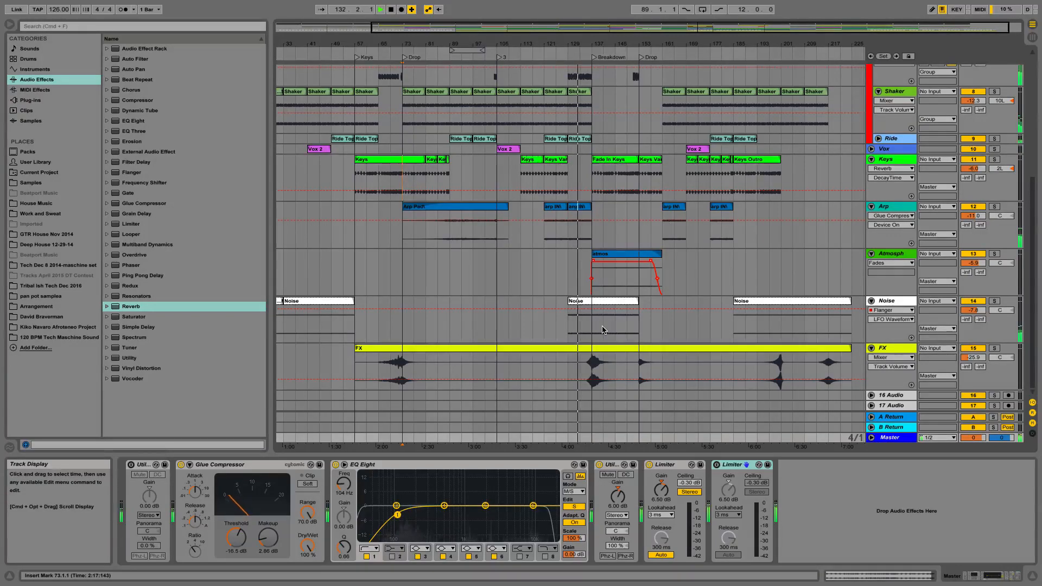
scroll(602, 329, up, 4)
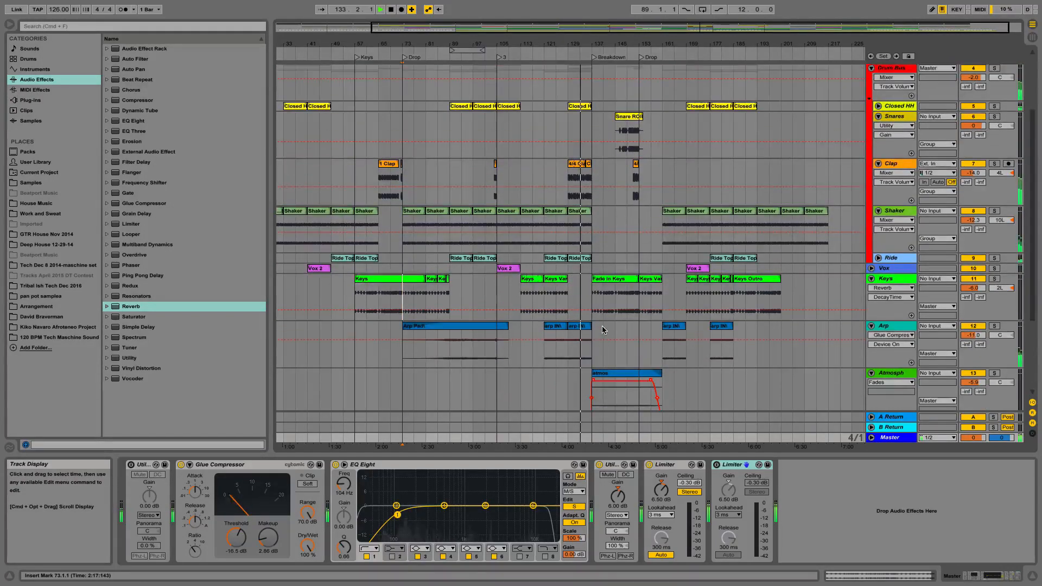
scroll(602, 329, down, 4)
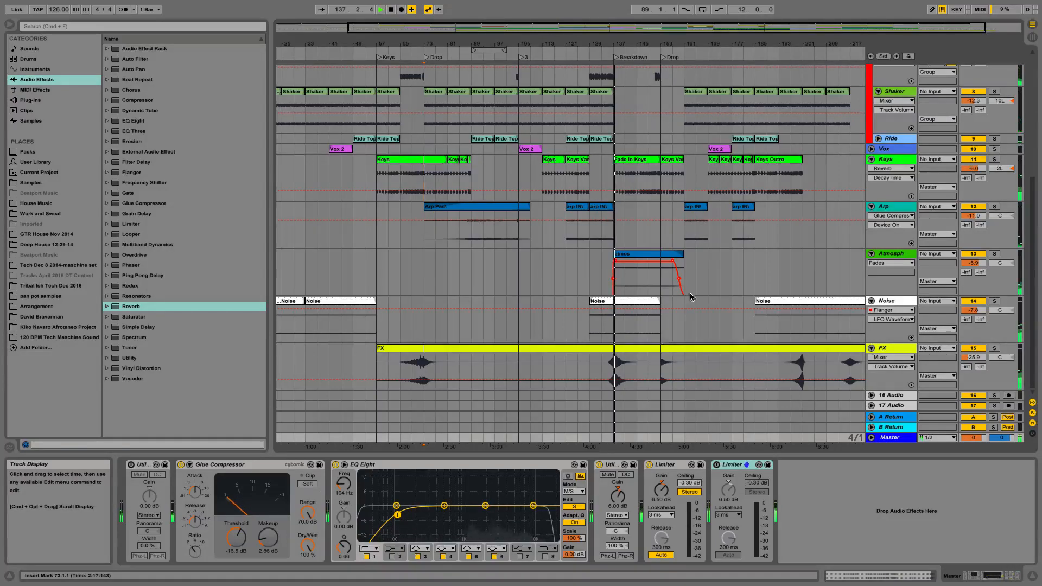
scroll(649, 328, up, 2)
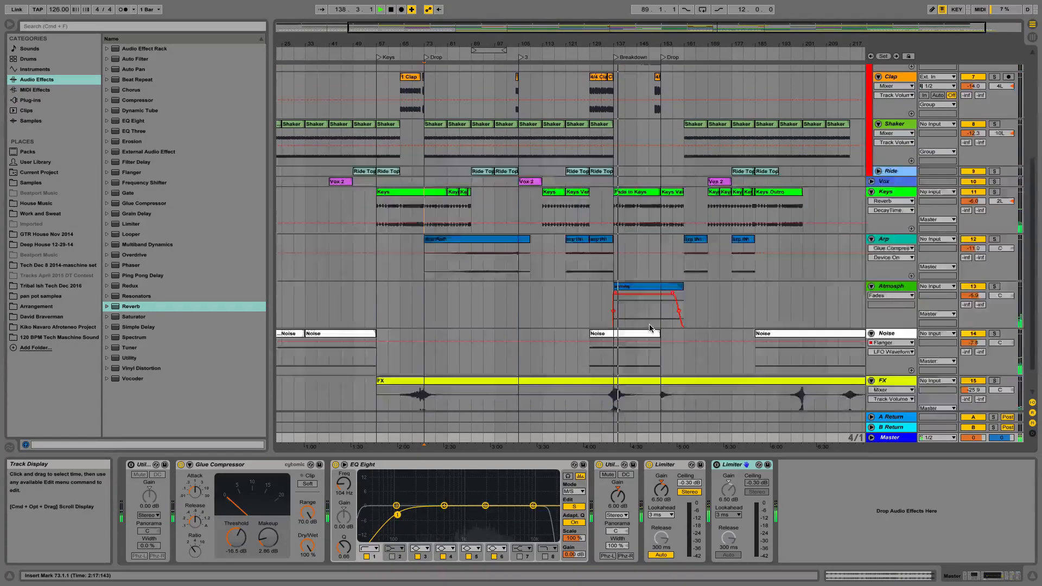
scroll(649, 328, up, 5)
key(space)
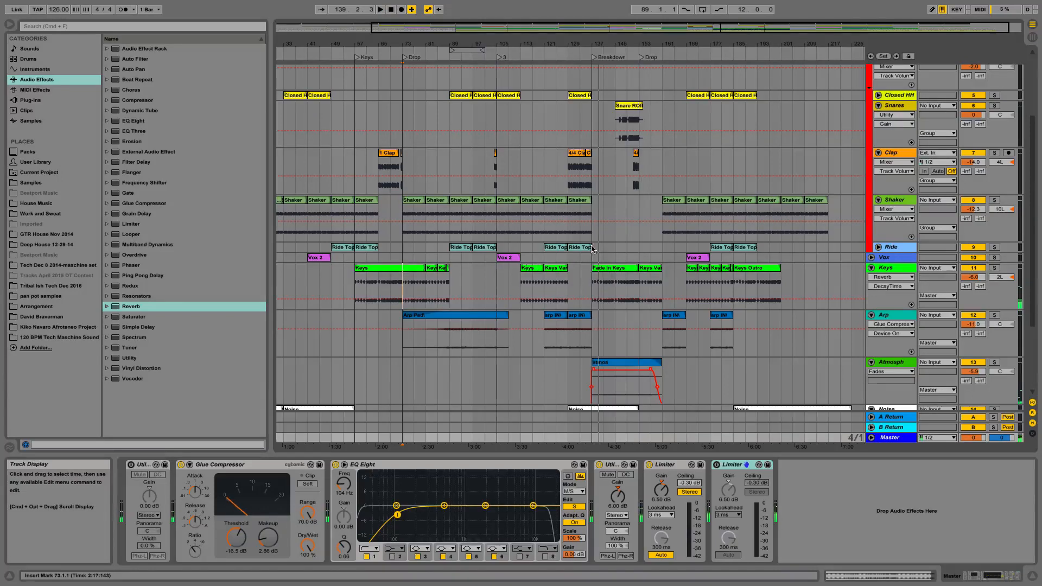
- Duplicate the Ride Top Loop clip that ends at the Breakdown into bar 137 and play from the Breakdown locator
click(591, 247)
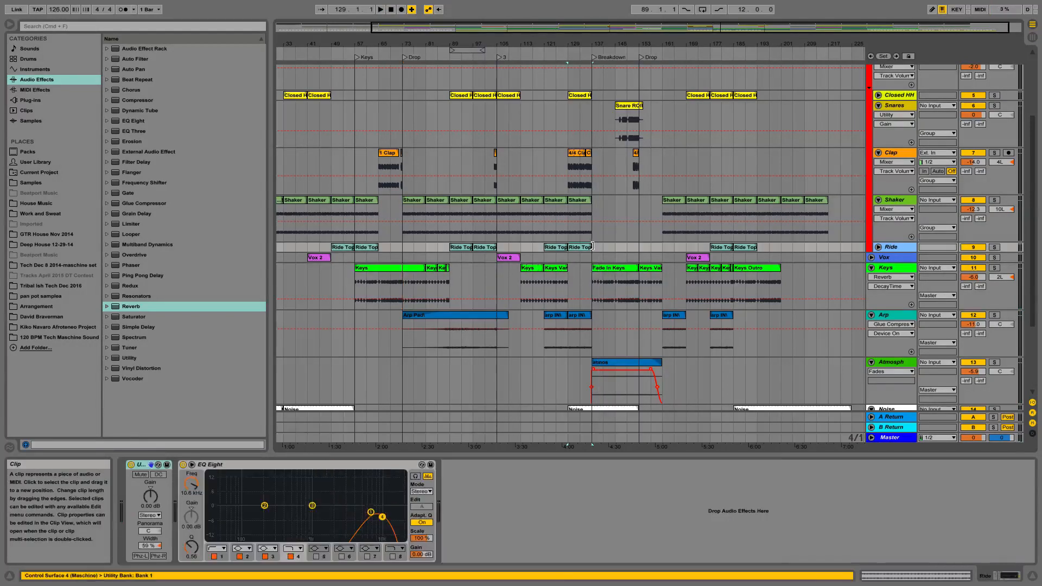
key(super+d)
double_click(594, 58)
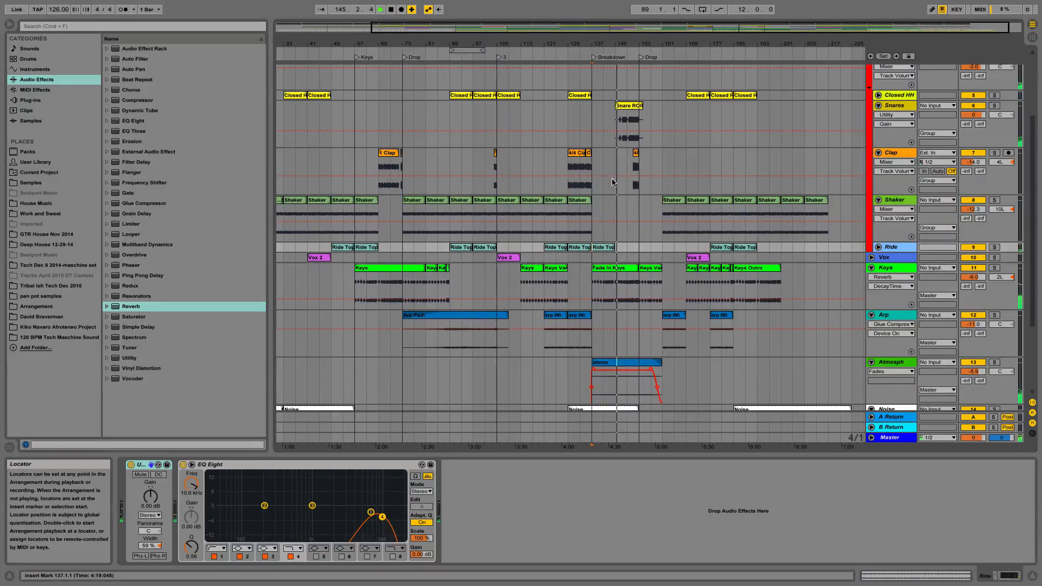
- Stop playback and delete the duplicated Ride Top Loop clip from the Breakdown
key(space)
click(601, 252)
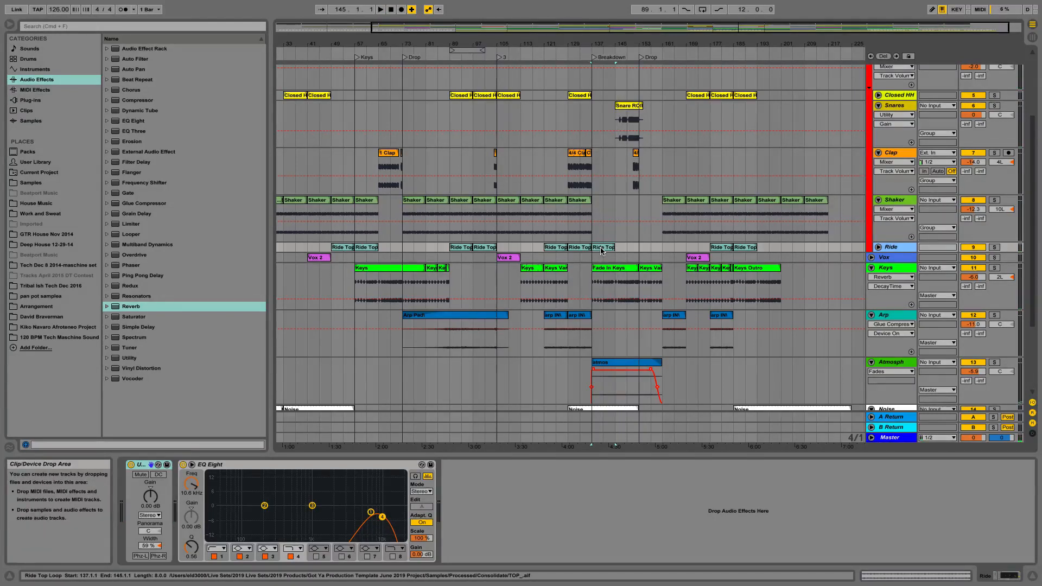
key(Delete)
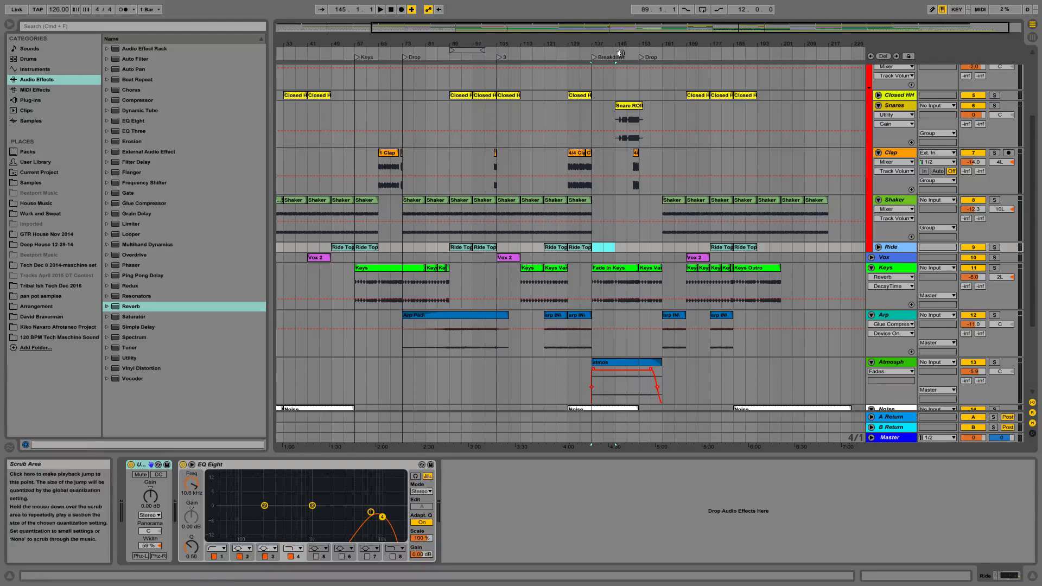
- Play the full mix from about bar 185 through the Keys Outro, examining which tracks drop out towards the ending
drag(620, 42, 620, 74)
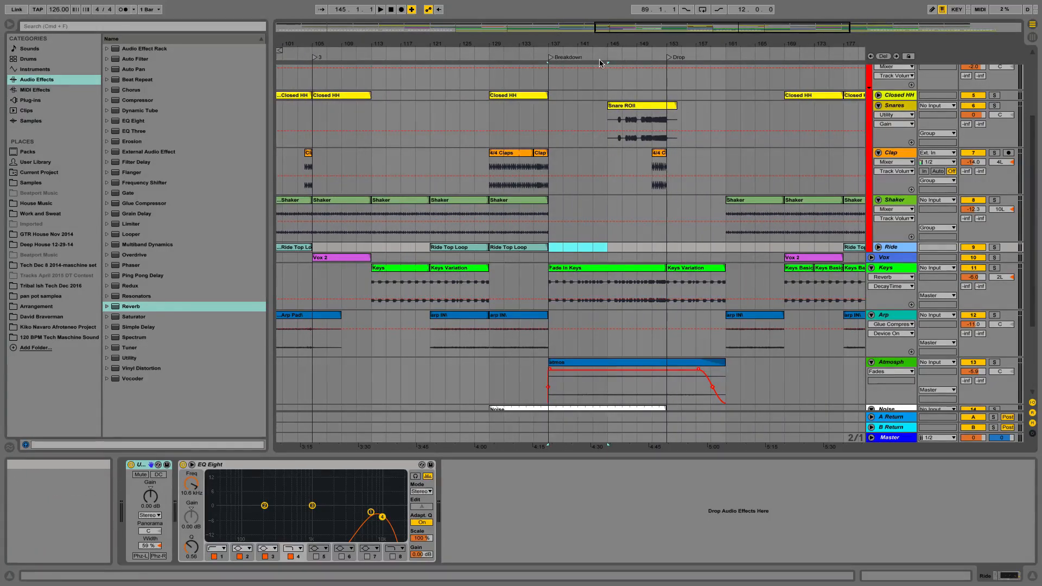
drag(631, 43, 565, 22)
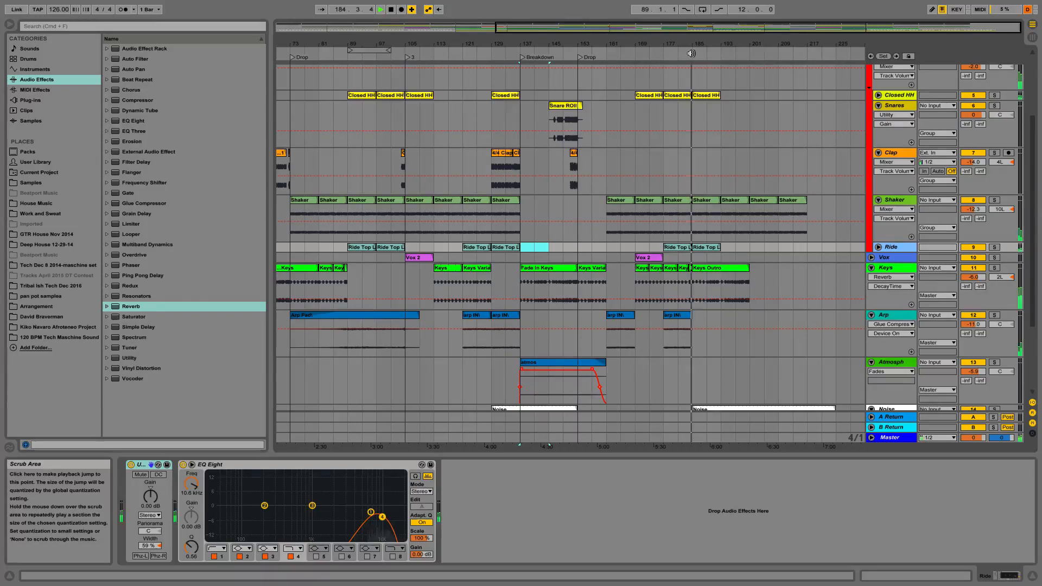
click(690, 53)
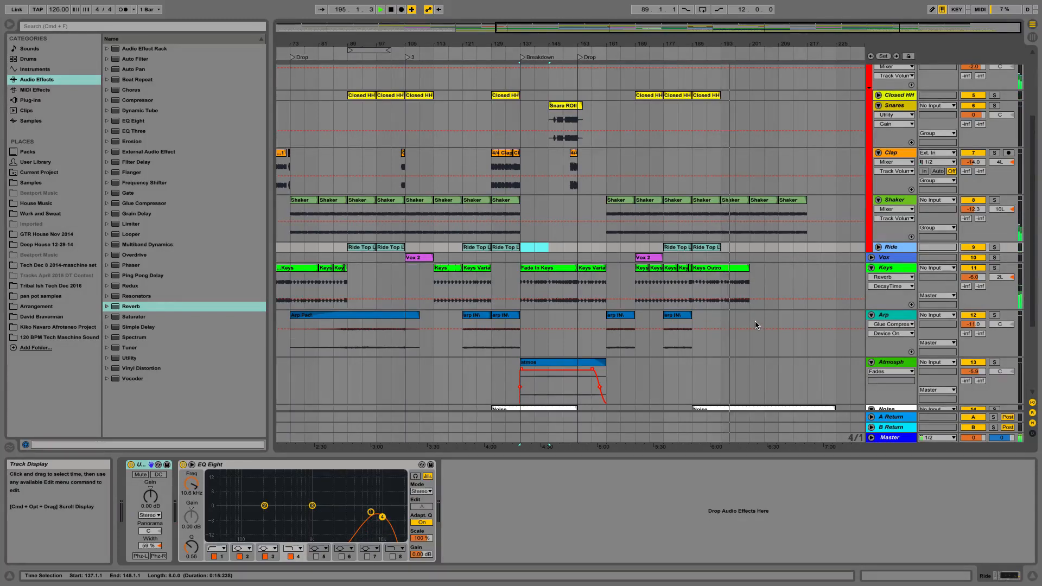
scroll(756, 325, down, 5)
scroll(755, 325, left, 2)
scroll(755, 325, right, 1)
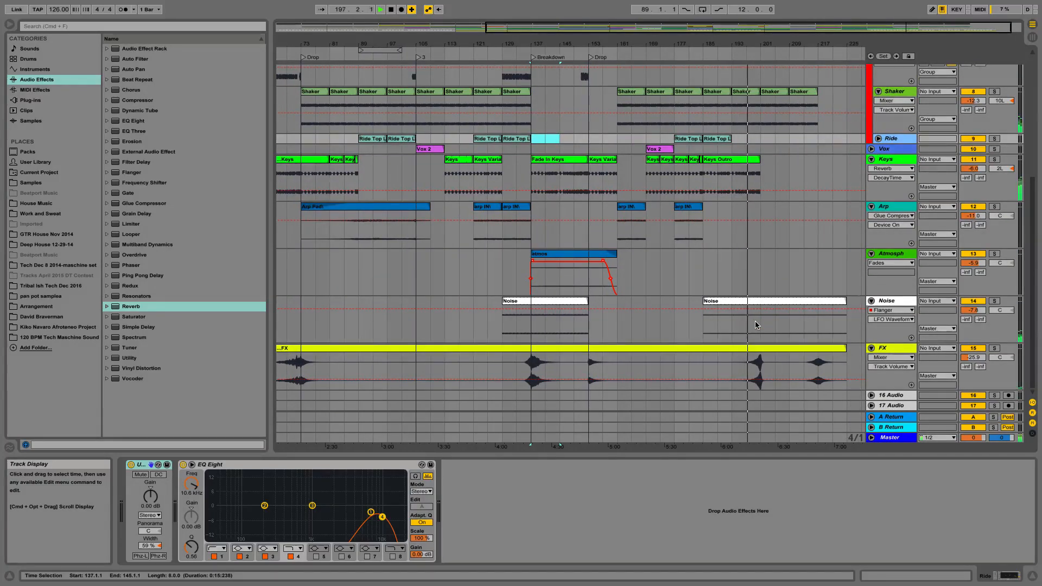
scroll(755, 321, up, 10)
scroll(754, 321, right, 1)
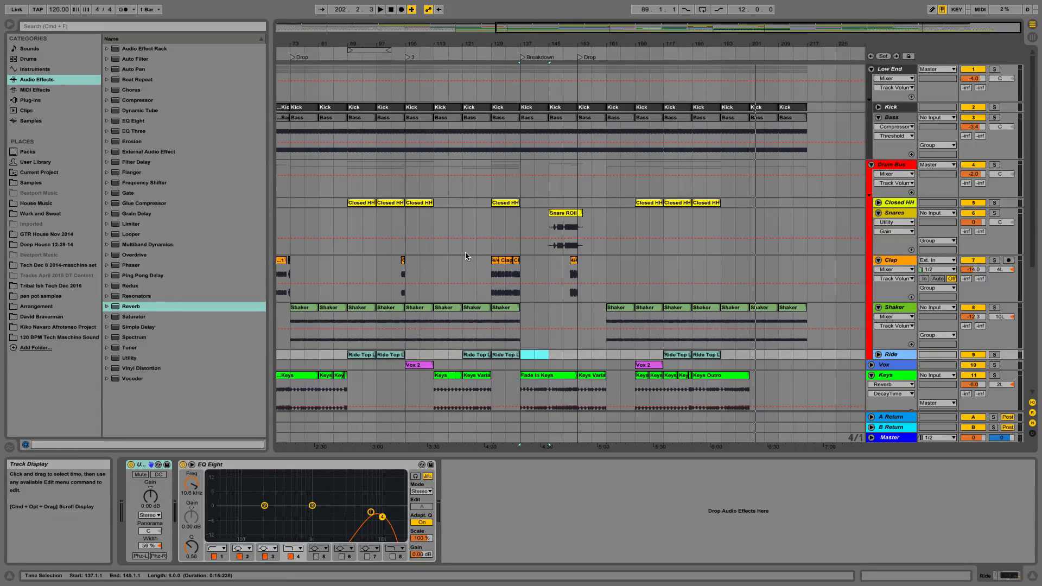
- Fit the whole arrangement in view, fold the Keys, Arp, Atmosph, Noise and FX tracks, and unfold Keys again
scroll(465, 255, left, 5)
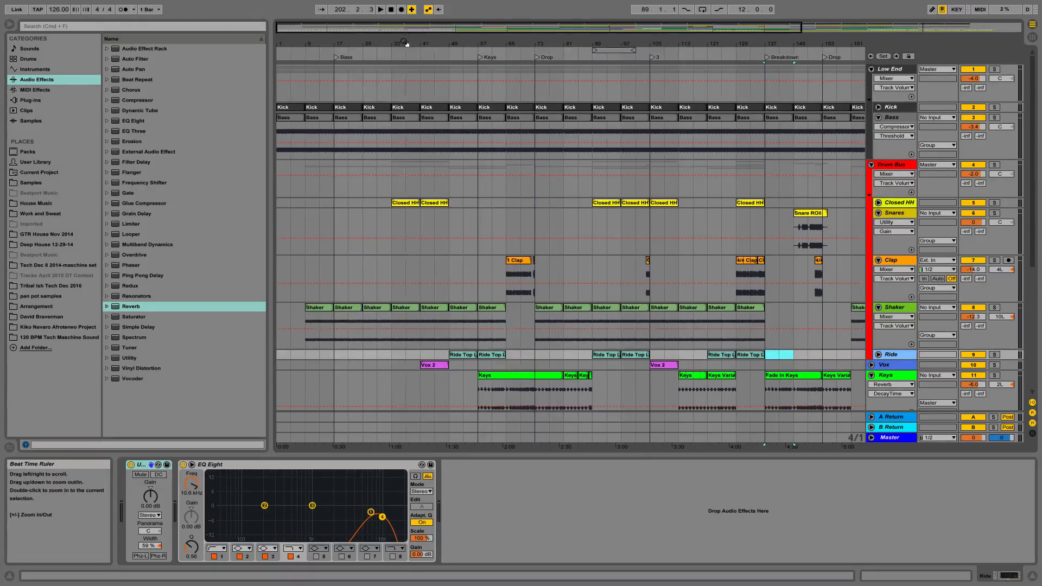
drag(404, 44, 404, 33)
scroll(476, 234, down, 5)
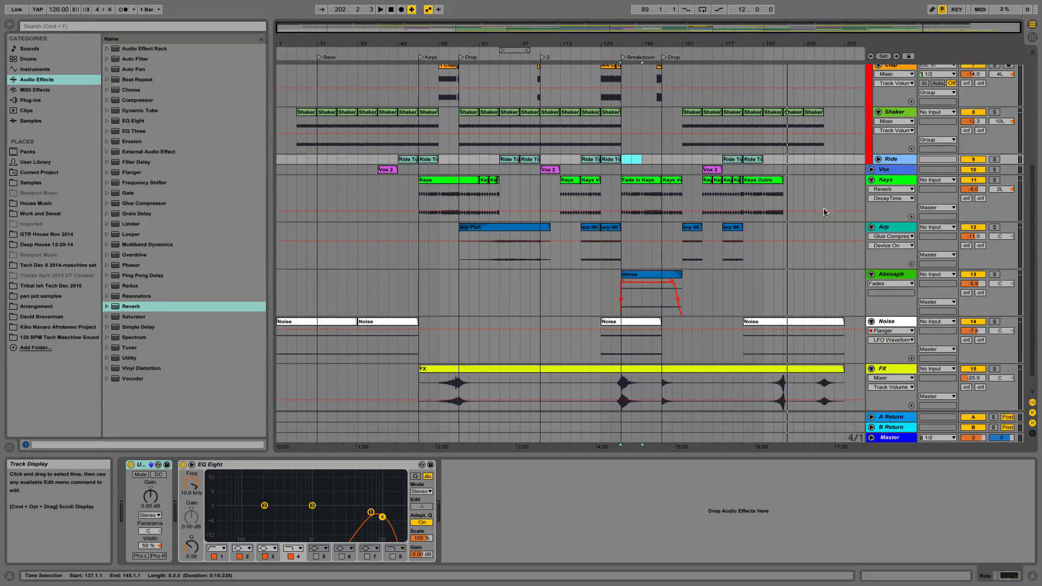
click(871, 180)
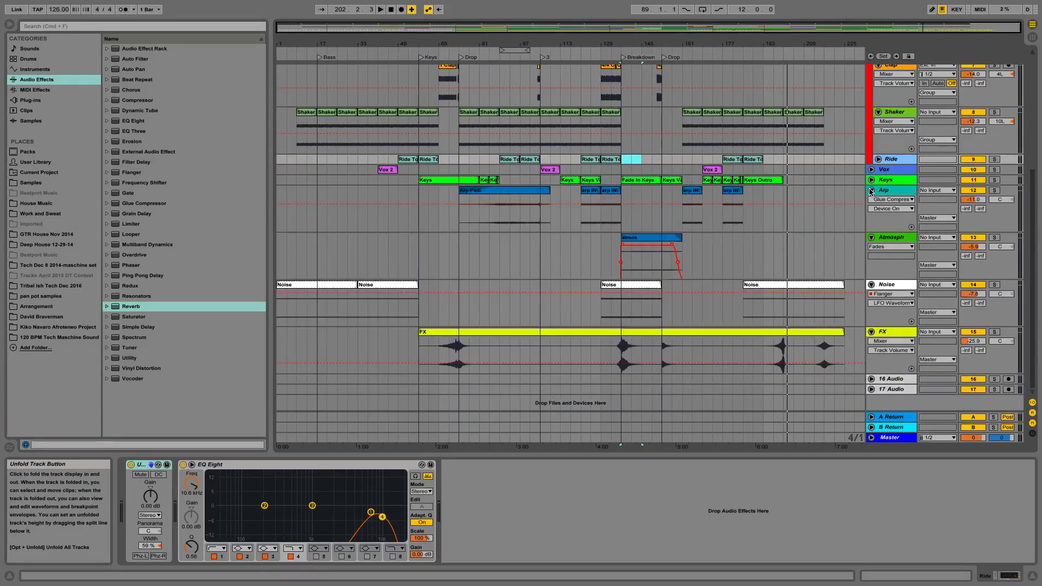
click(872, 189)
click(871, 200)
click(871, 211)
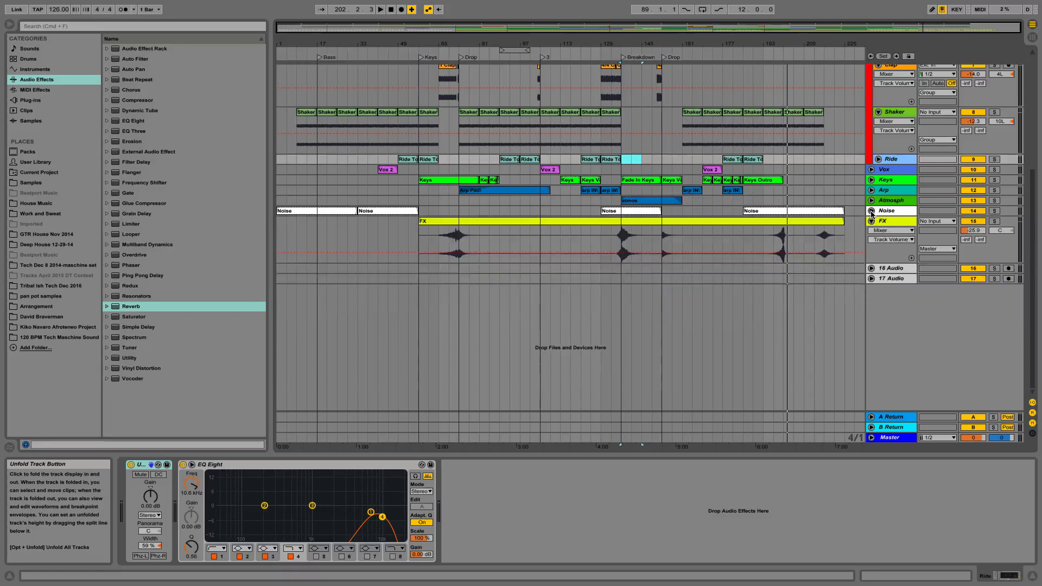
click(871, 221)
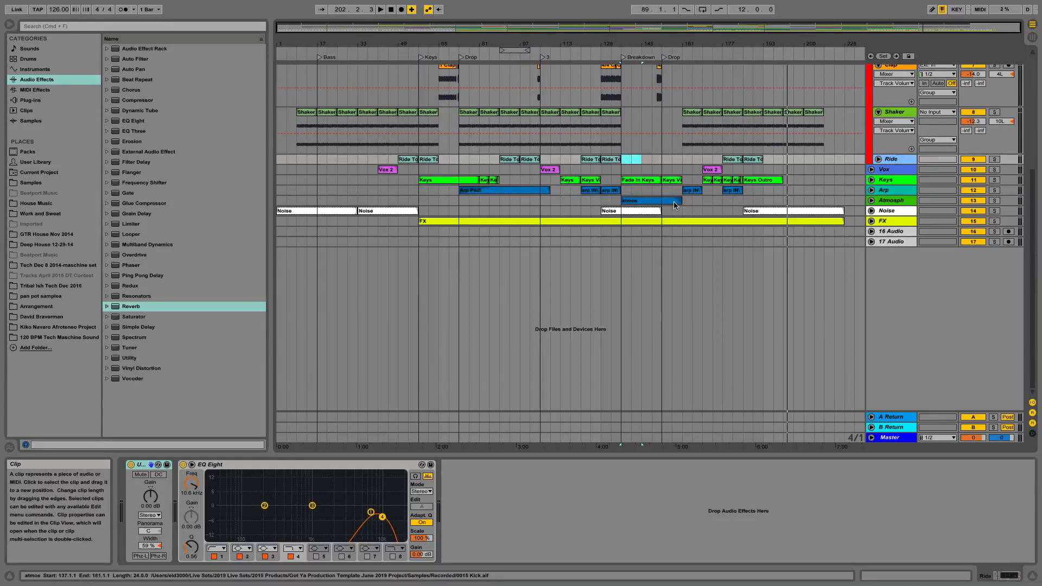
scroll(675, 205, up, 1)
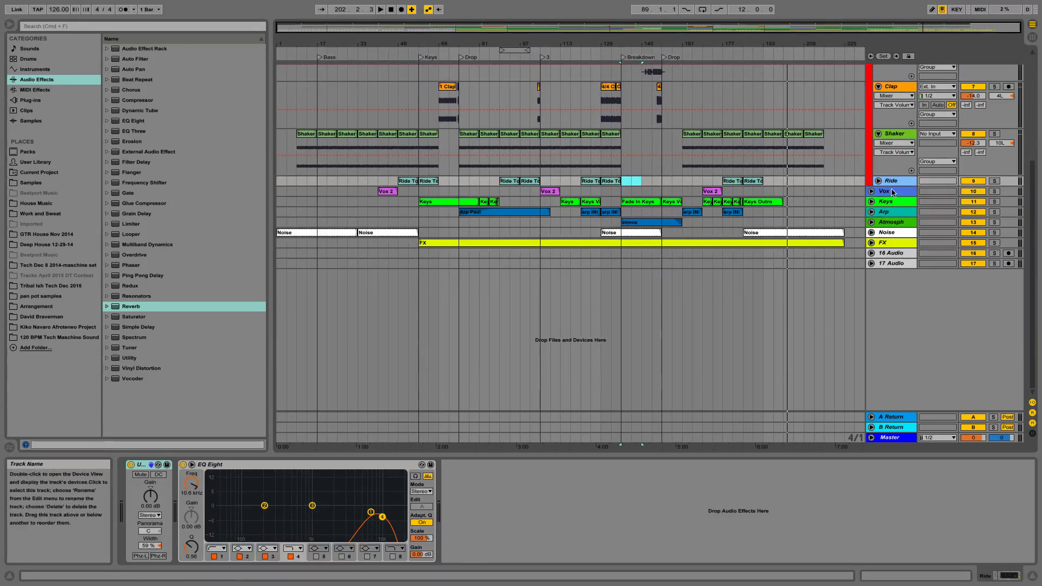
click(871, 202)
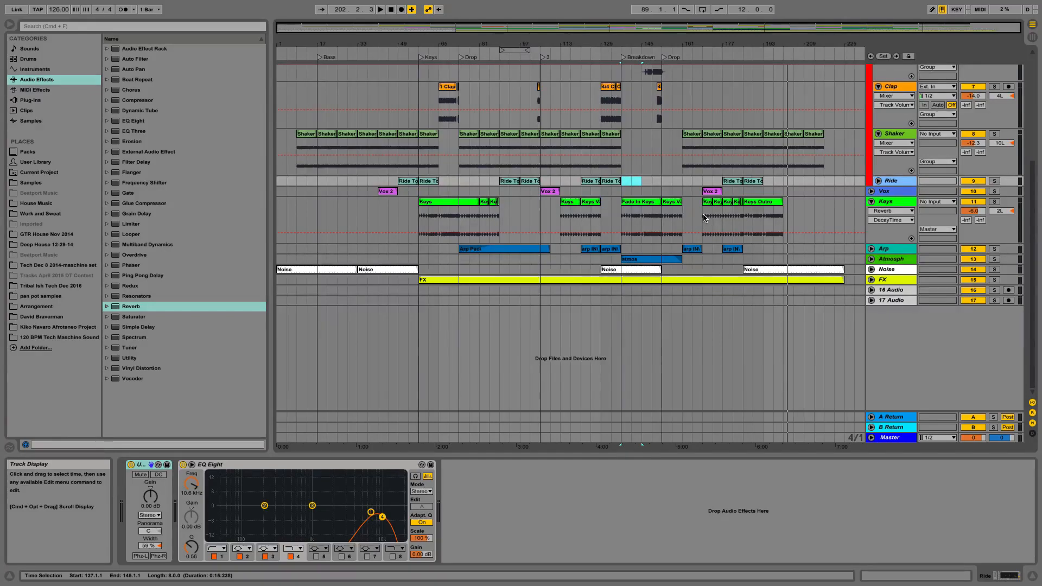
- Look over the arrangement from the Low End group down and briefly play the mix from locator 3 at bar 105
scroll(703, 218, up, 5)
scroll(703, 218, down, 2)
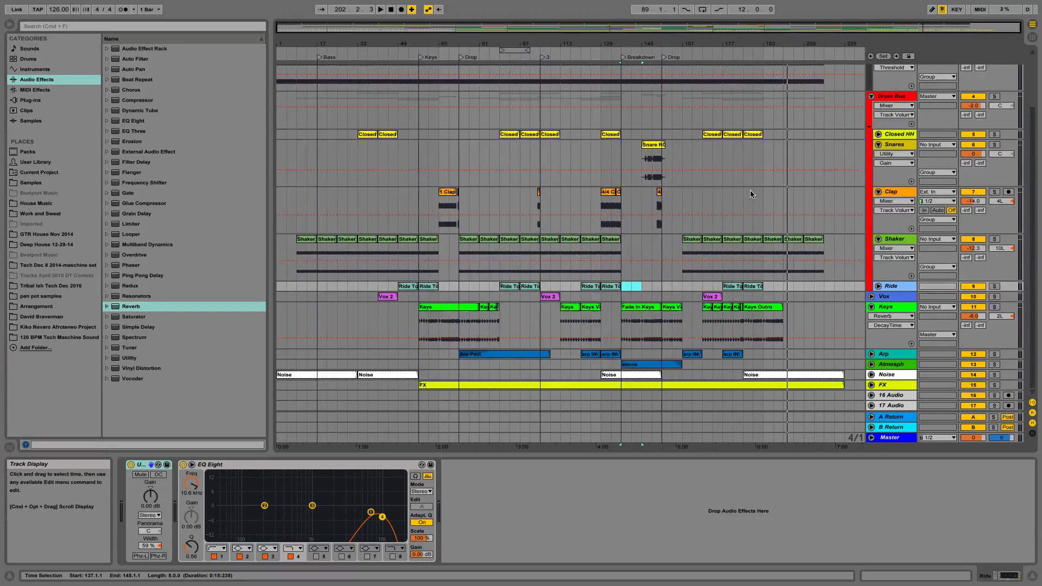
scroll(750, 190, up, 3)
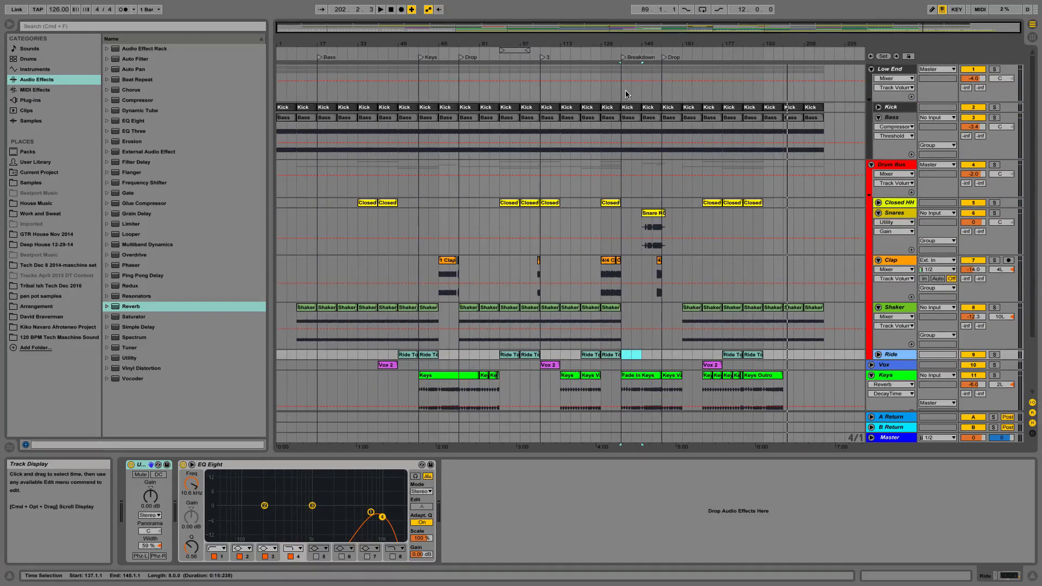
double_click(542, 58)
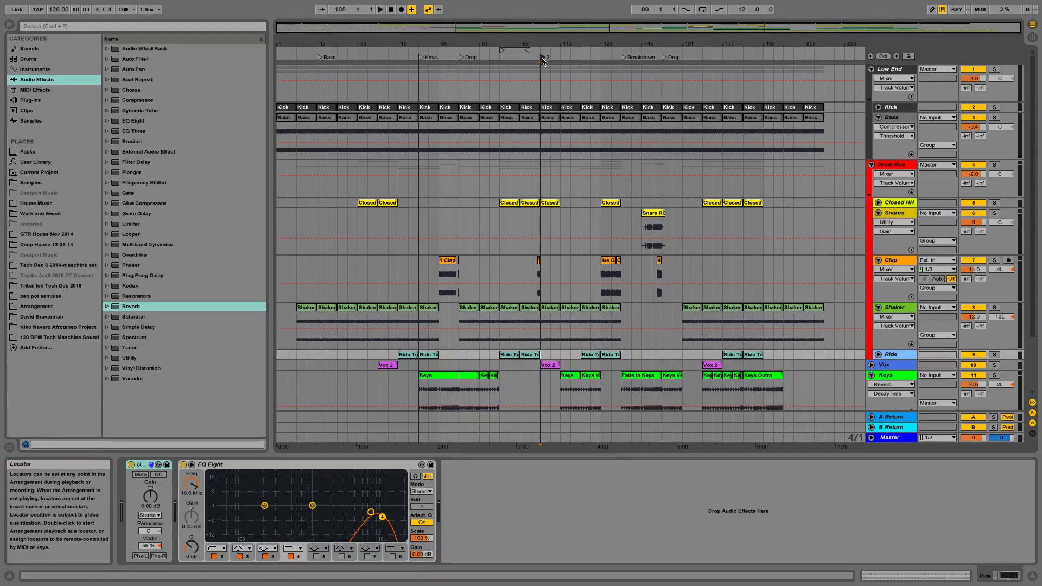
key(space)
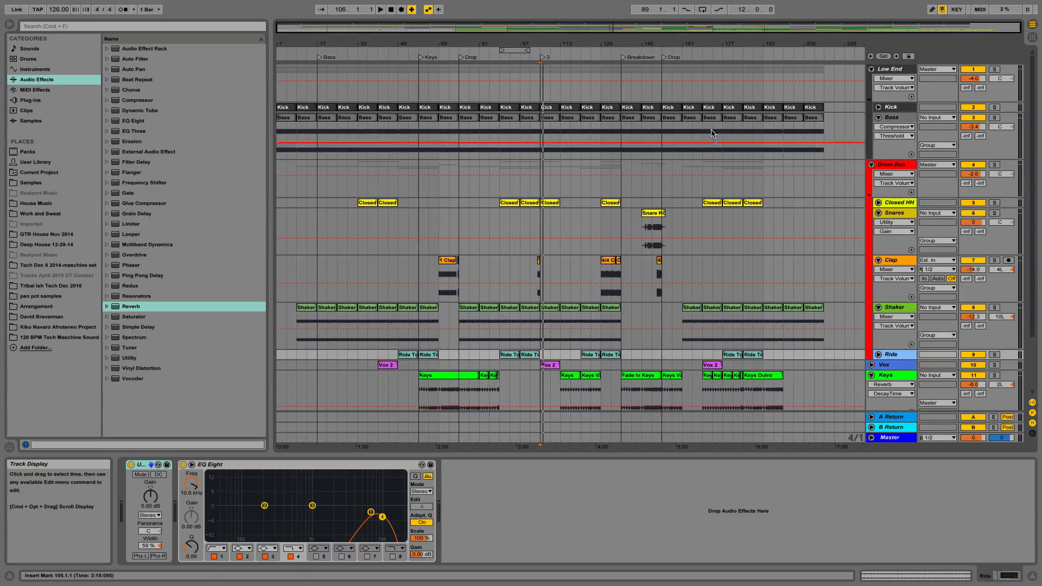
mouse_move(17, 1)
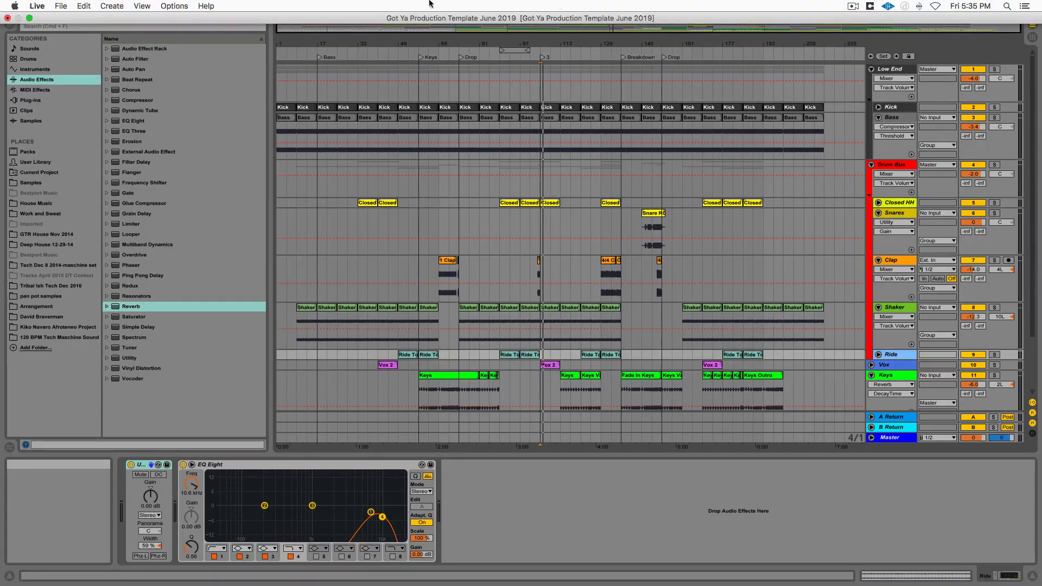
click(29, 18)
click(852, 7)
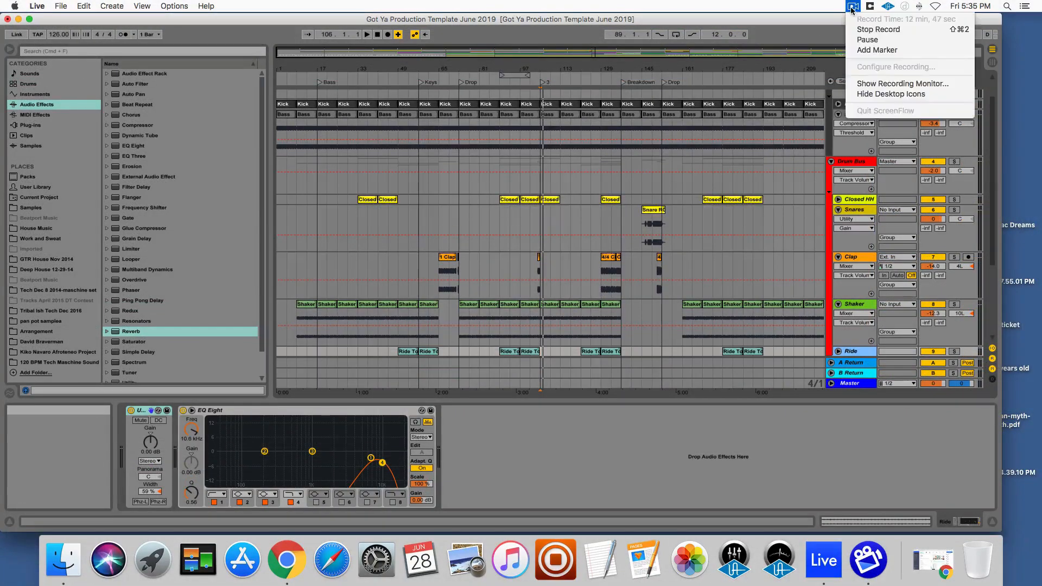